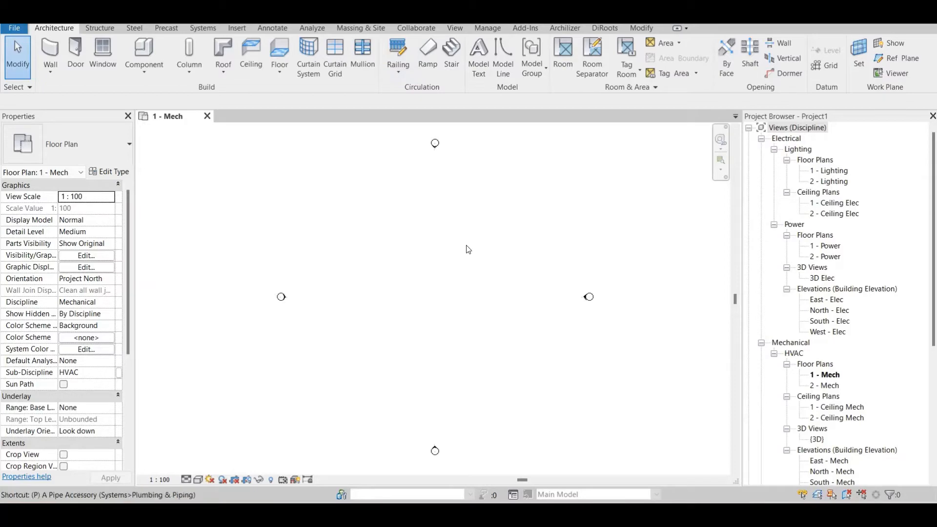
Draw an L-shaped 150 mm diameter pipe run at 2750 mm middle elevation, with its vertical leg about 20000 mm long.
key(p)
key(i)
click(350, 232)
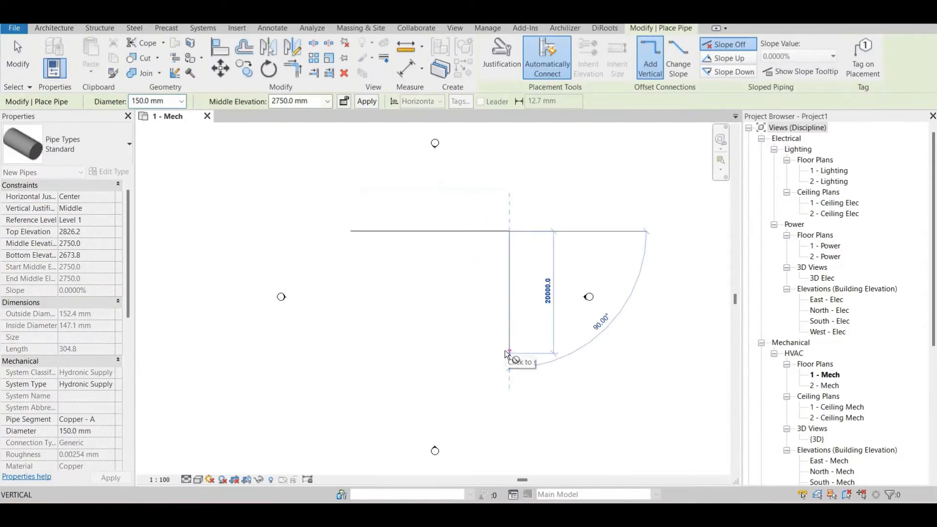
click(509, 354)
key(Escape)
key(Escape)
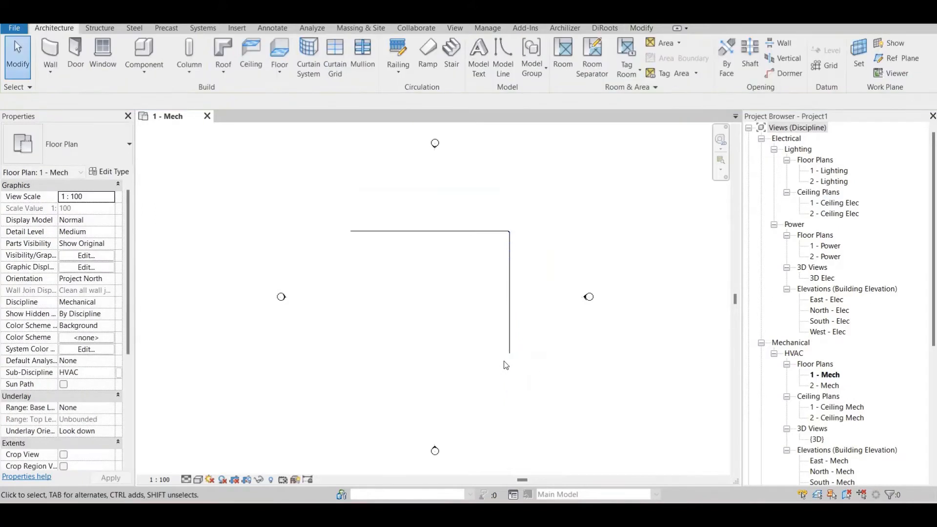
Draw a 300 x 300 mm rectangular duct run with a 90-degree bend just inside the pipe run, at 2750 mm middle elevation.
scroll(483, 313, up, 4)
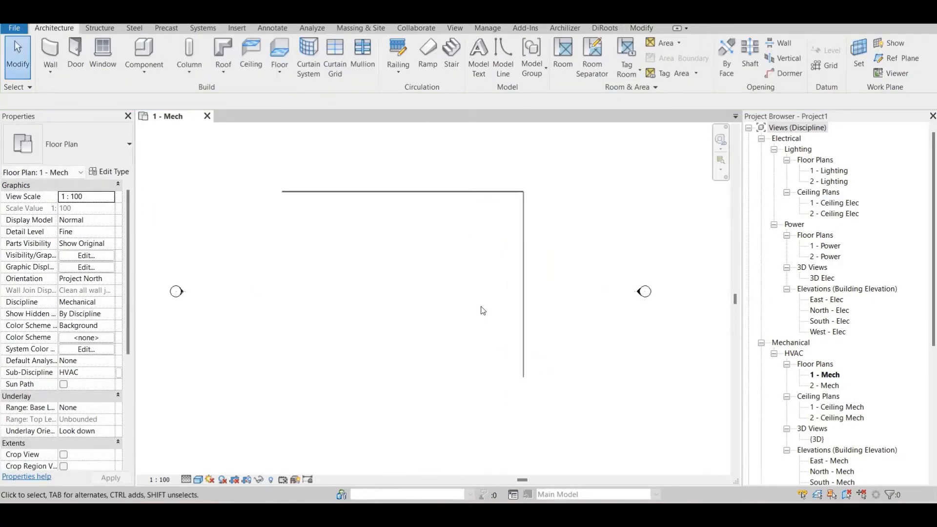
middle_drag(459, 272, 482, 292)
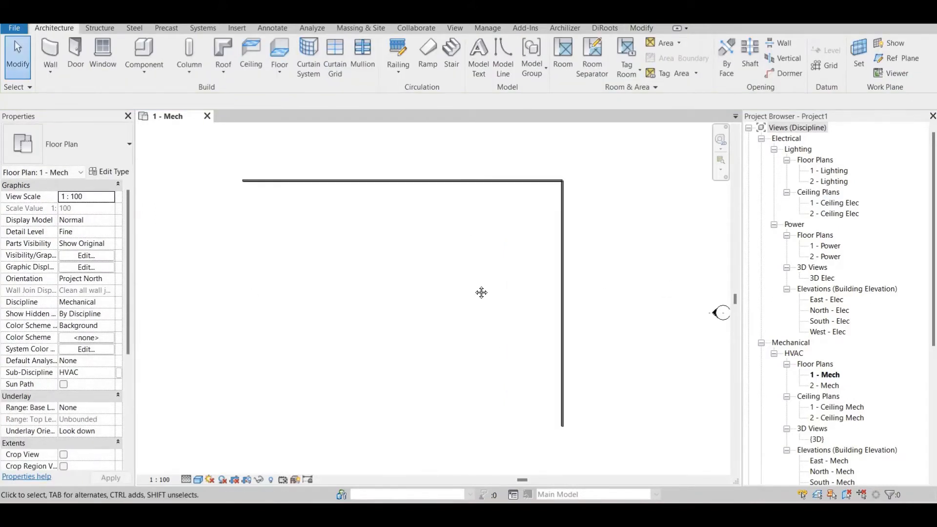
key(d)
key(t)
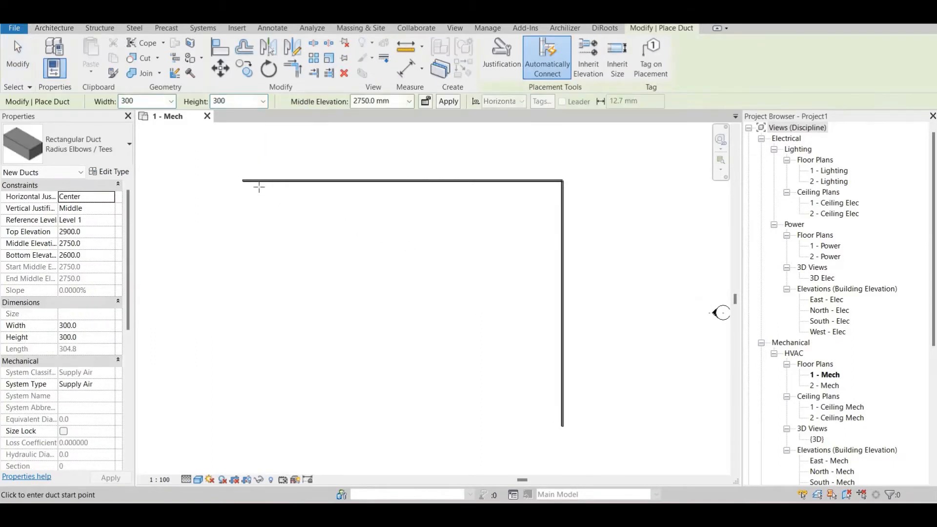
click(239, 203)
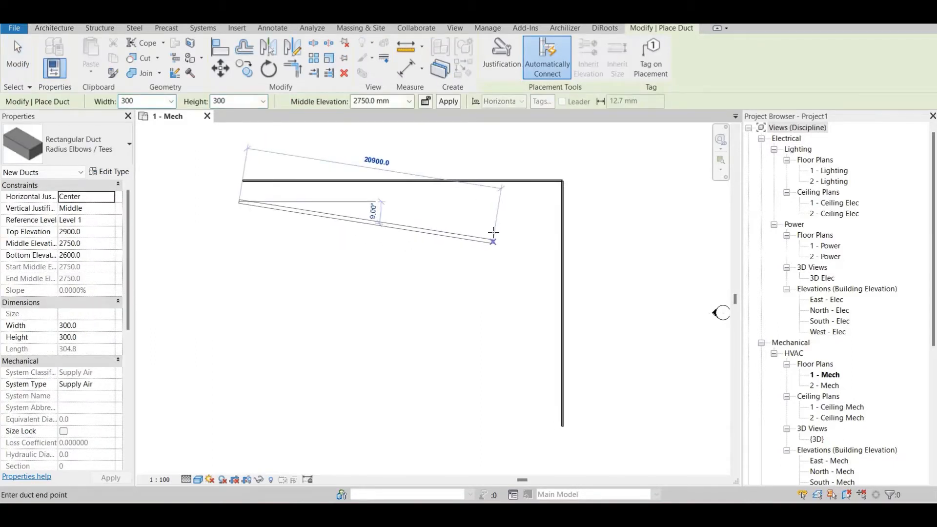
click(546, 203)
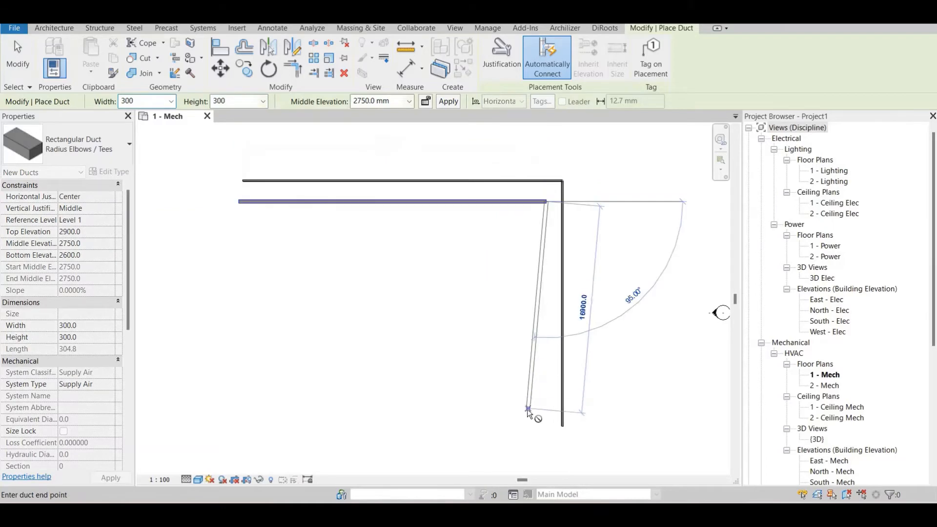
click(546, 426)
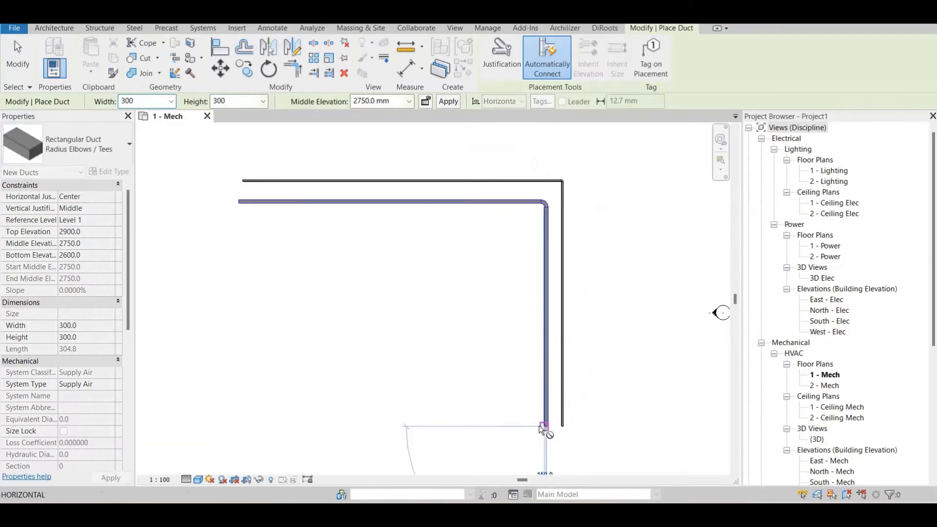
key(Escape)
key(Escape)
Draw a 300 x 100 mm channel cable tray run with a 90-degree bend inside the duct run, at 2750 mm middle elevation.
key(c)
key(t)
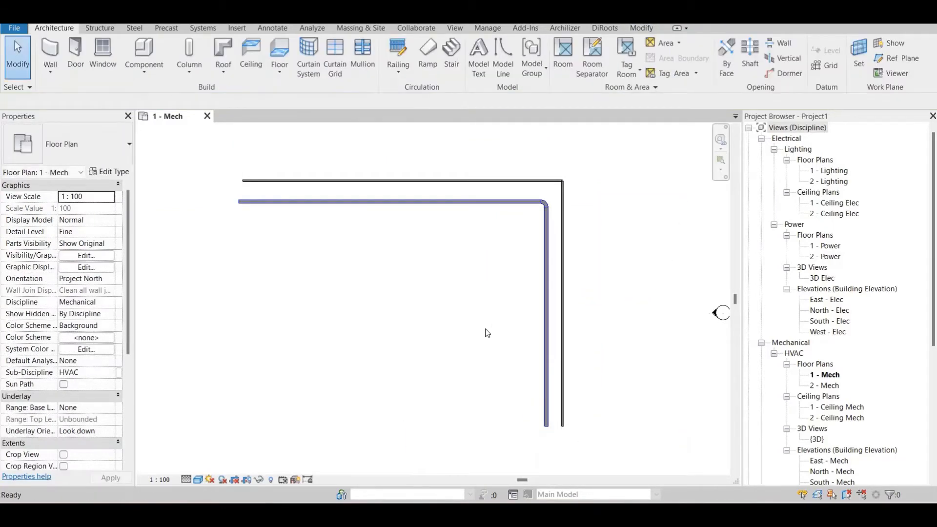
click(249, 223)
click(530, 222)
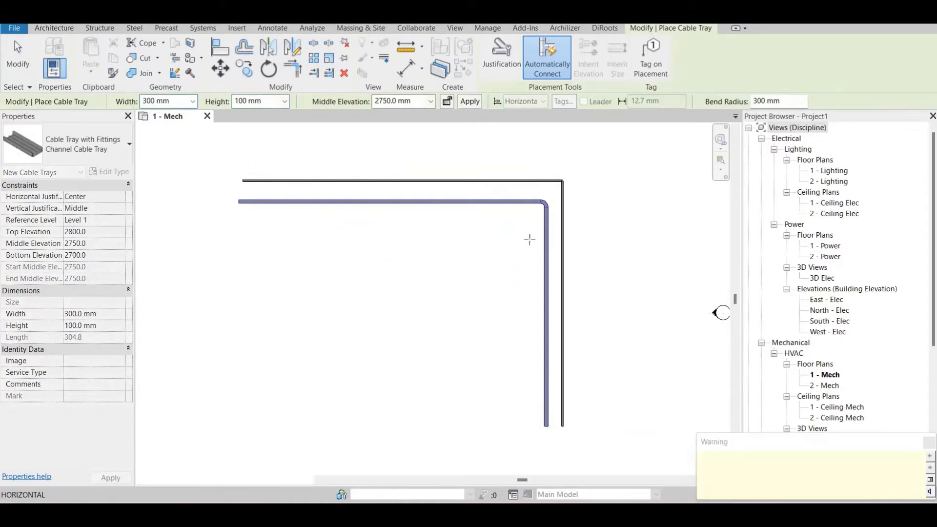
click(531, 419)
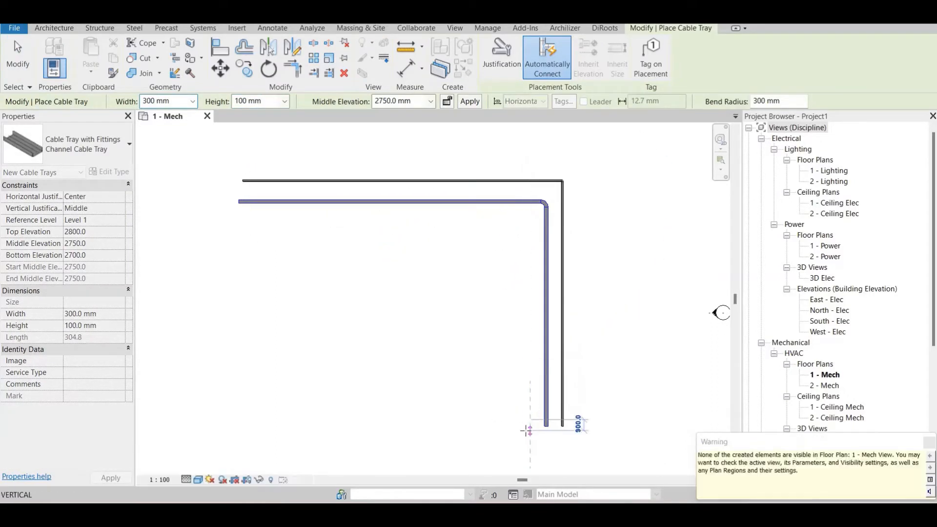
key(Escape)
key(Escape)
Turn on the visibility of the Cable Tray Fittings and Cable Trays categories in the 1 - Mech floor plan.
key(v)
key(v)
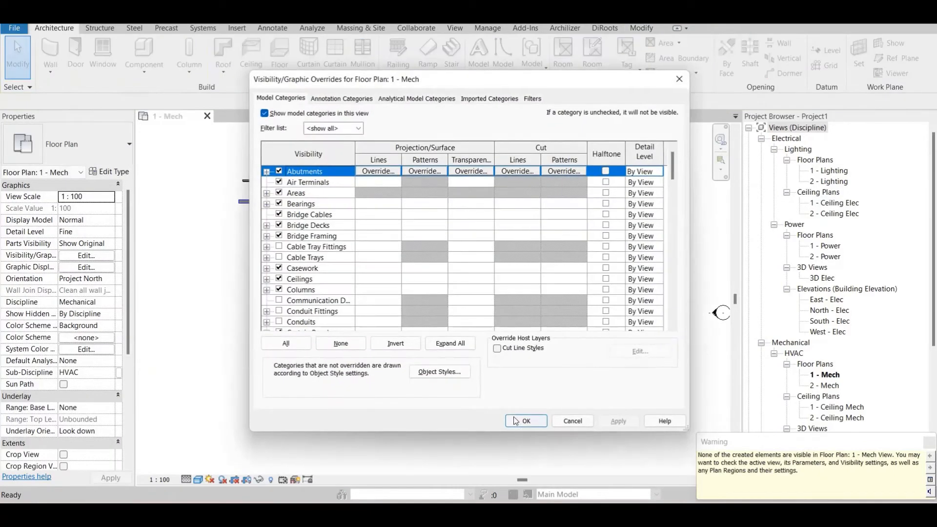
click(334, 248)
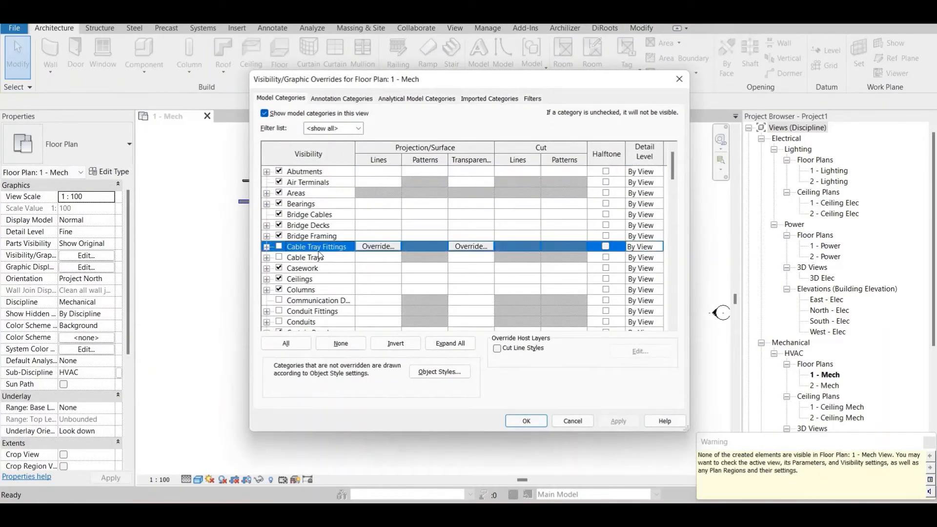
click(320, 257)
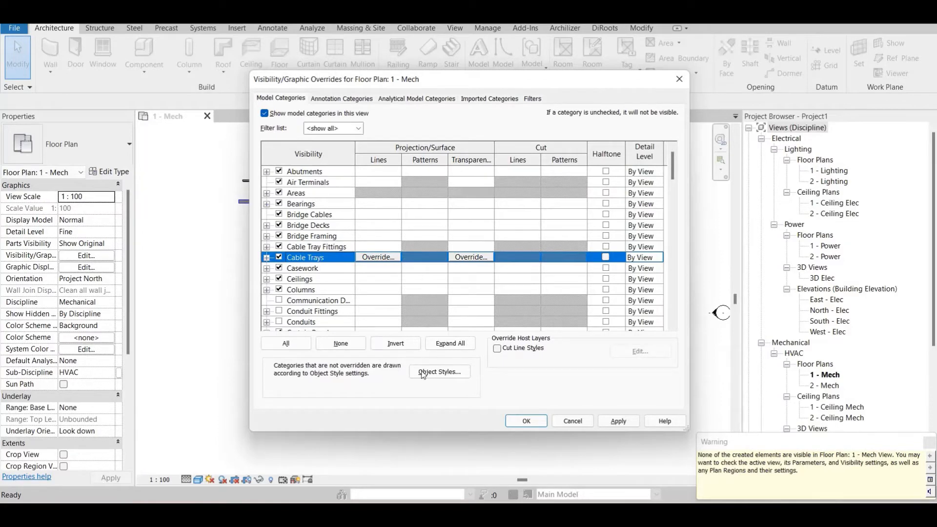
click(514, 423)
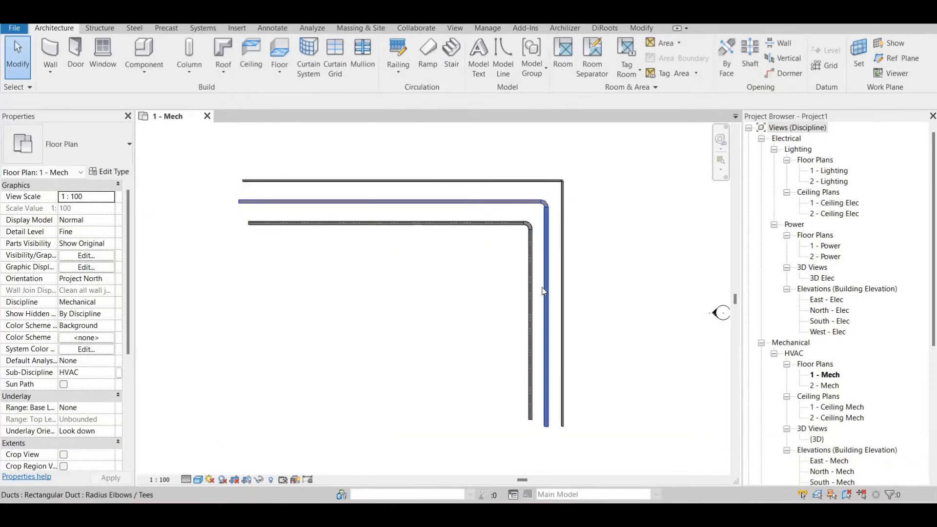
Examine the pipe, duct and cable tray runs around their corner bends.
scroll(523, 321, down, 2)
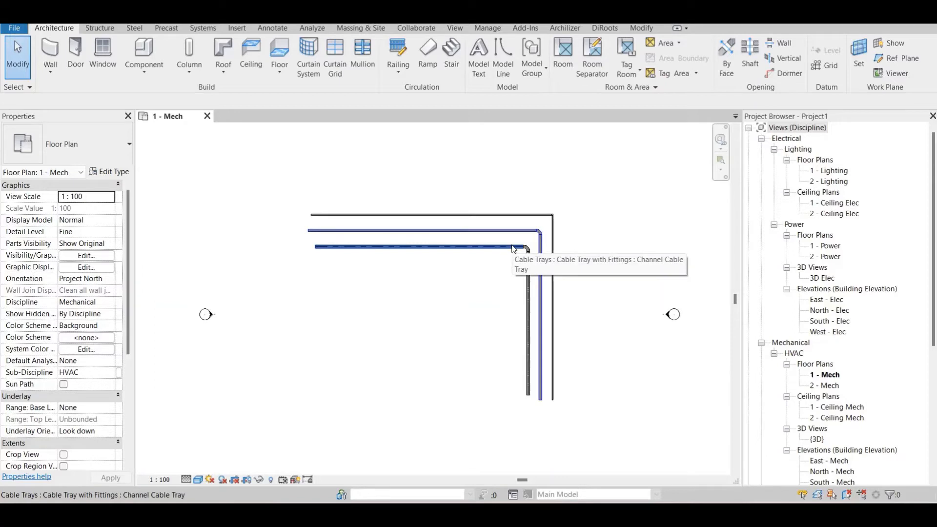
scroll(497, 241, up, 5)
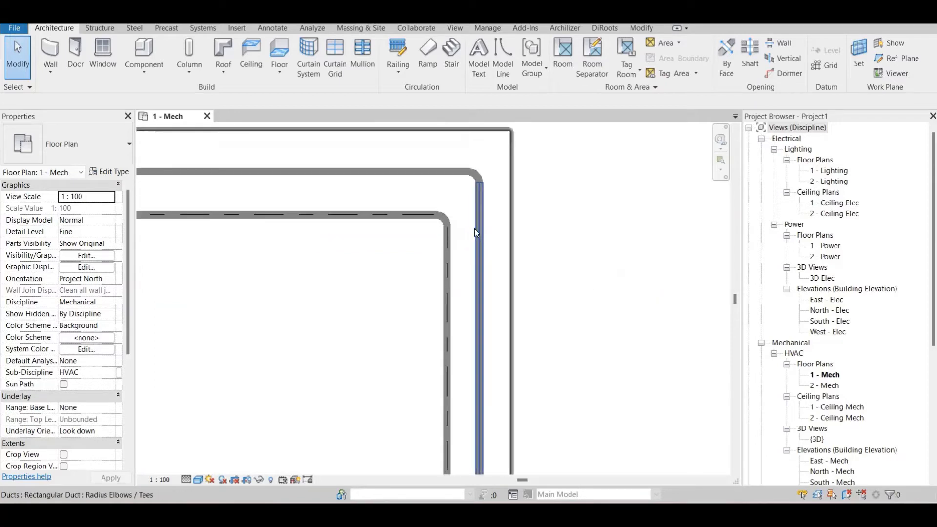
key(Tab)
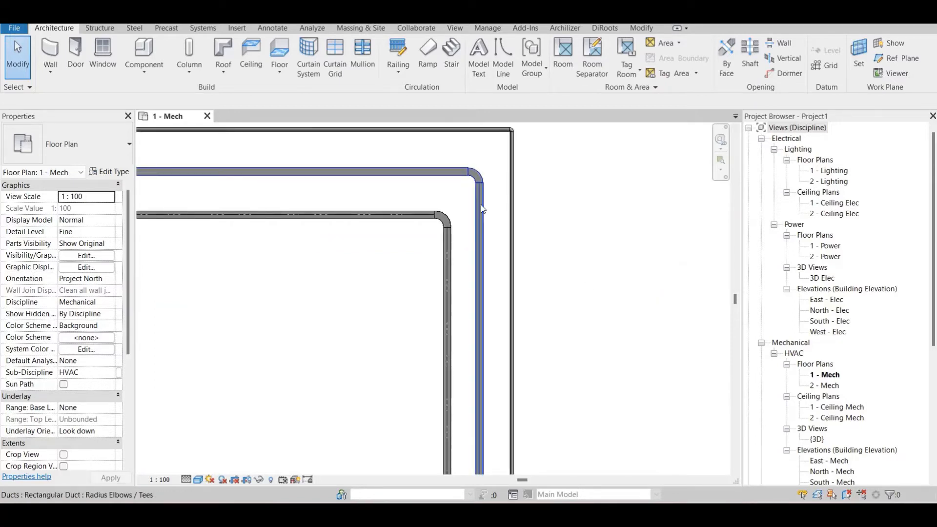
click(467, 232)
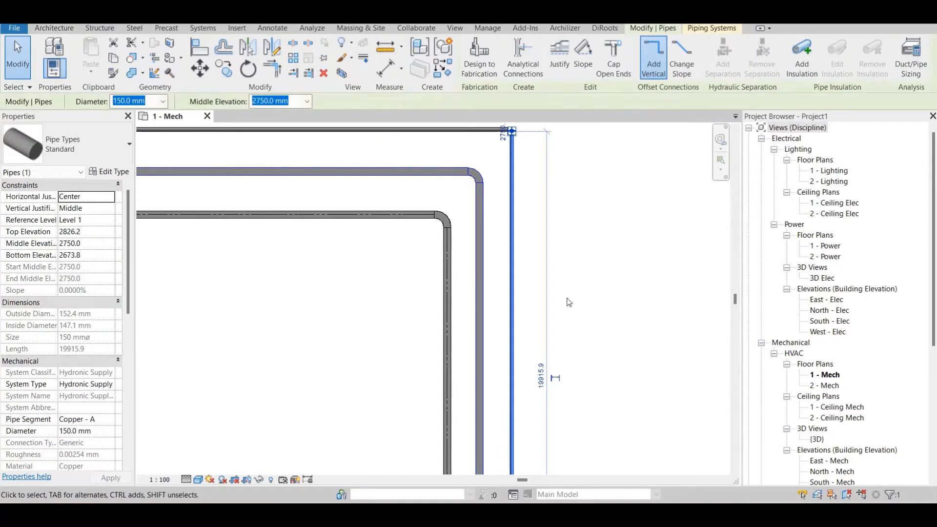
scroll(545, 277, down, 2)
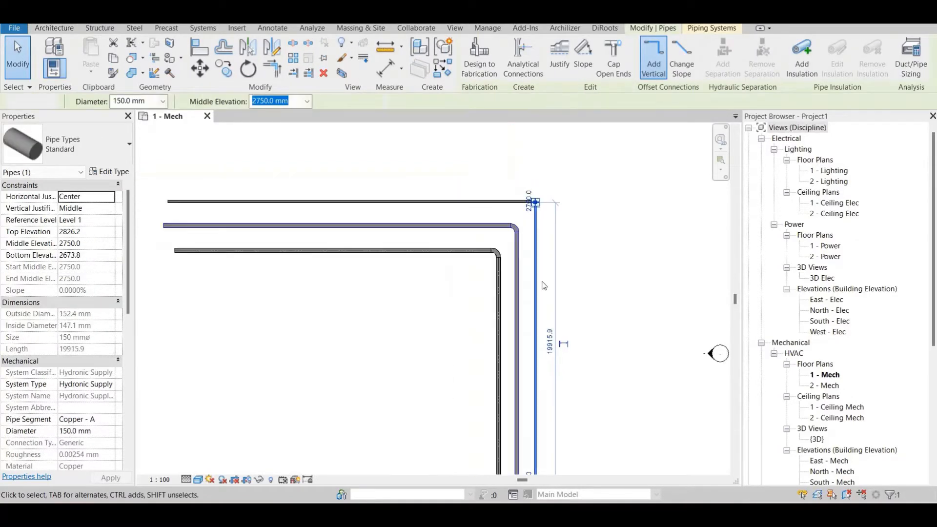
key(Escape)
key(Escape)
middle_drag(552, 277, 545, 242)
scroll(539, 236, down, 1)
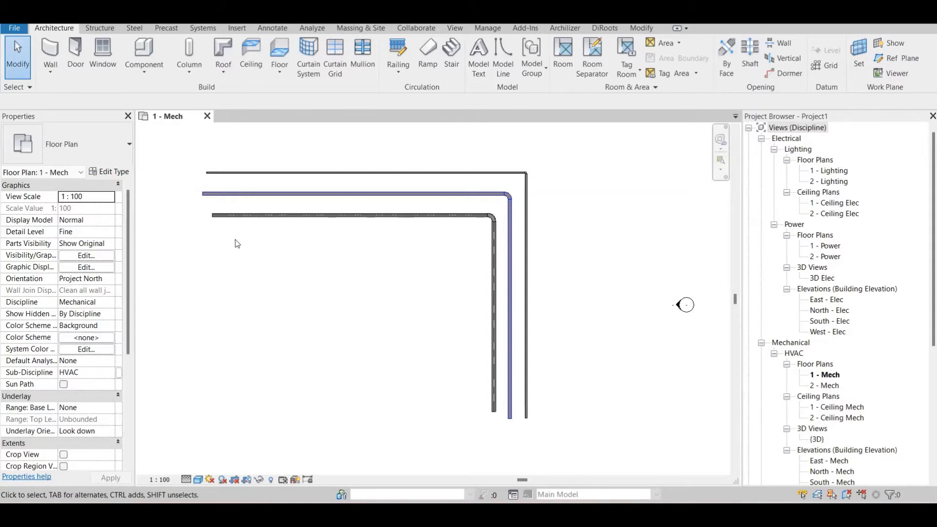
Select all the pipe, duct and cable tray elements with their fittings, keeping every category in the selection filter.
drag(192, 153, 559, 441)
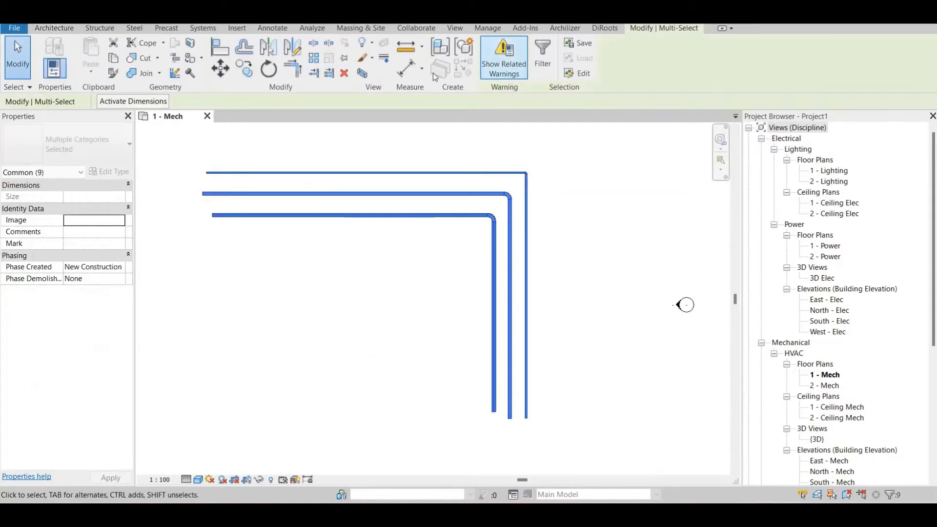
click(551, 58)
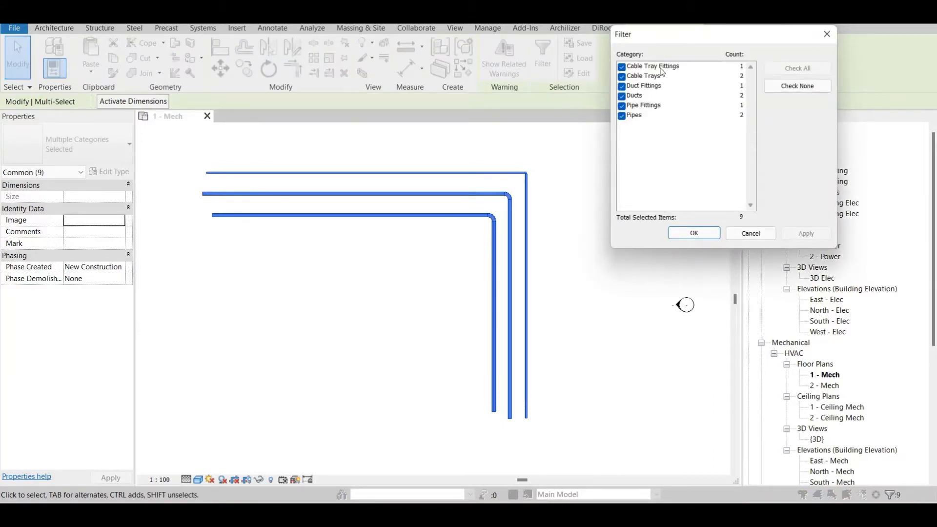
click(715, 233)
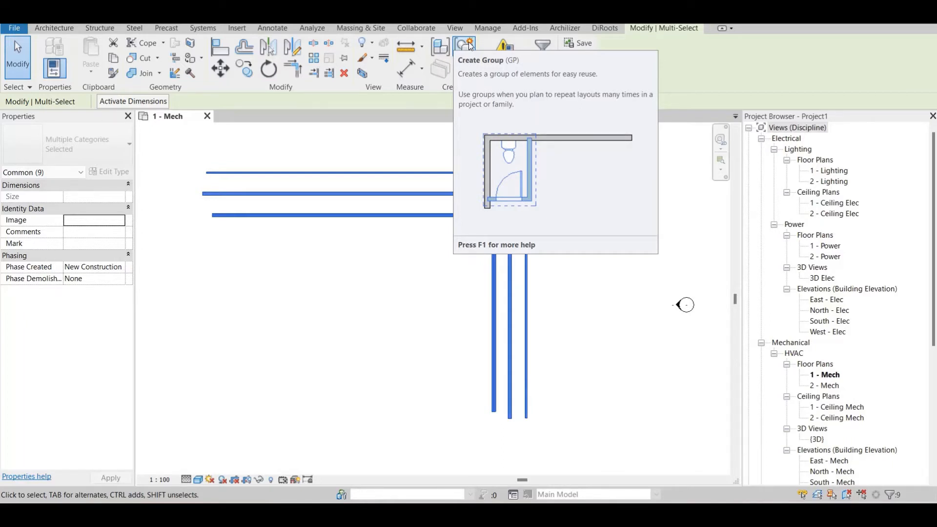
Create an assembly from the selected elements with Ducts as the naming category, keeping the default type name.
click(436, 47)
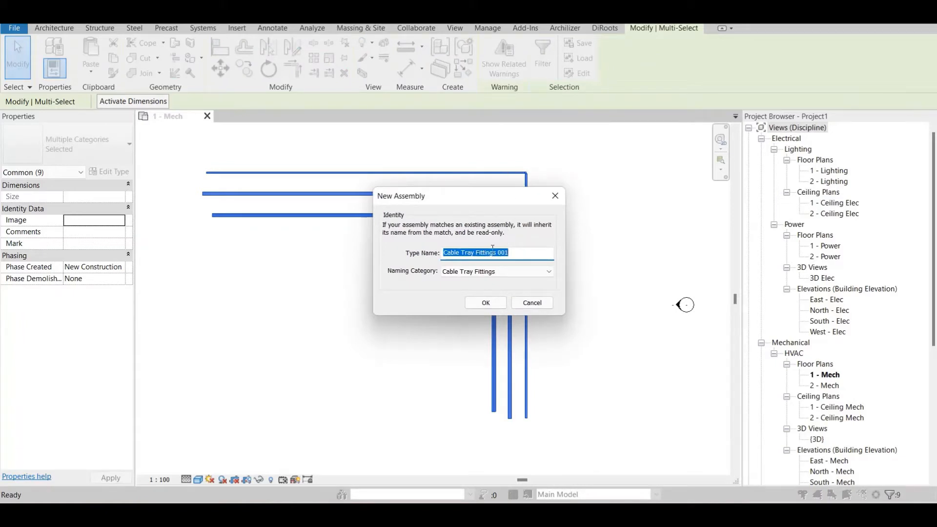
click(503, 269)
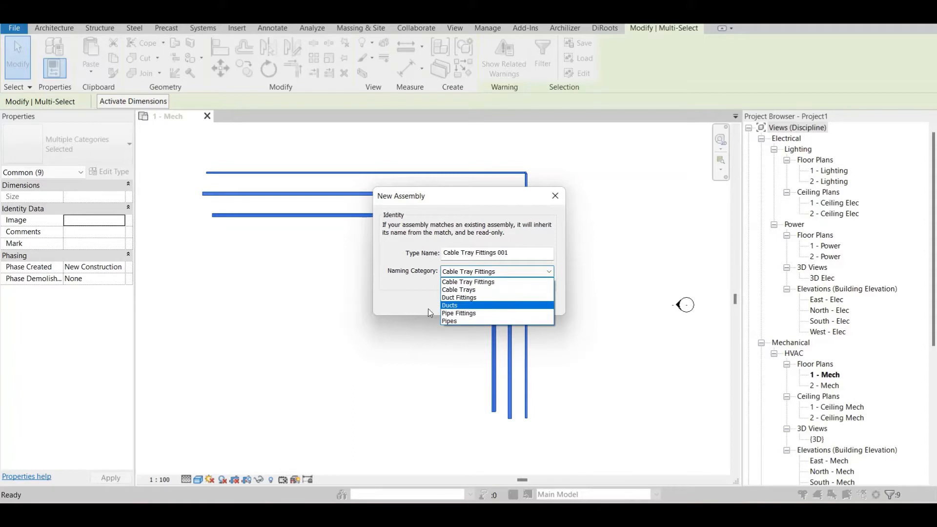
click(454, 306)
click(478, 252)
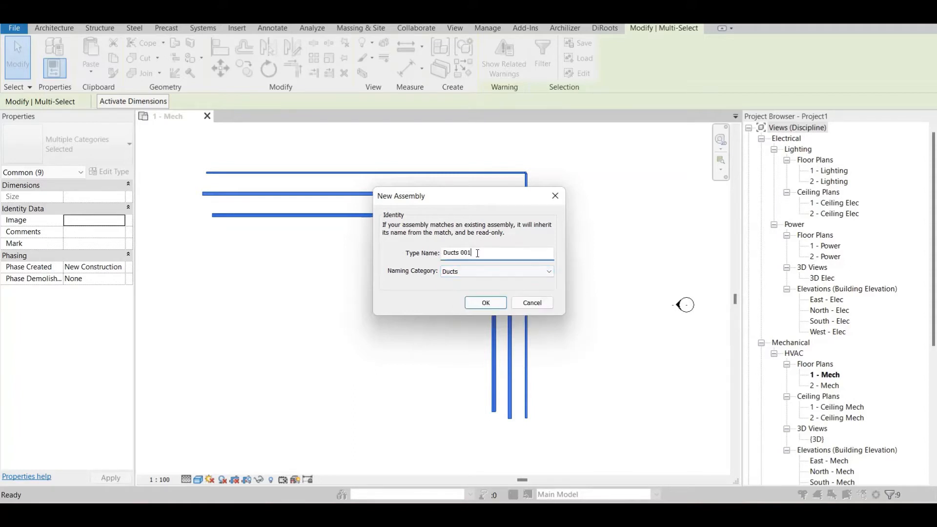
drag(482, 251, 435, 256)
click(487, 303)
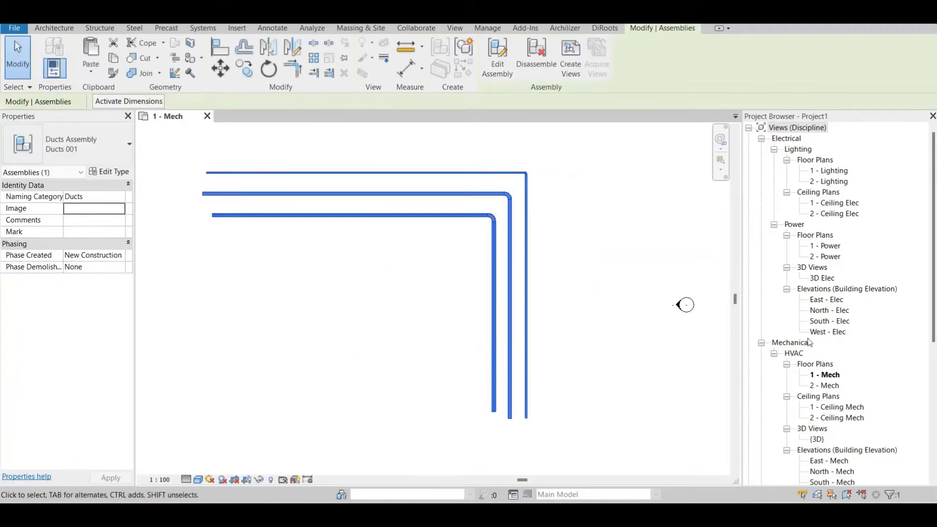
List the project's assemblies in the Project Browser to check the new one.
scroll(810, 337, down, 5)
scroll(810, 337, down, 3)
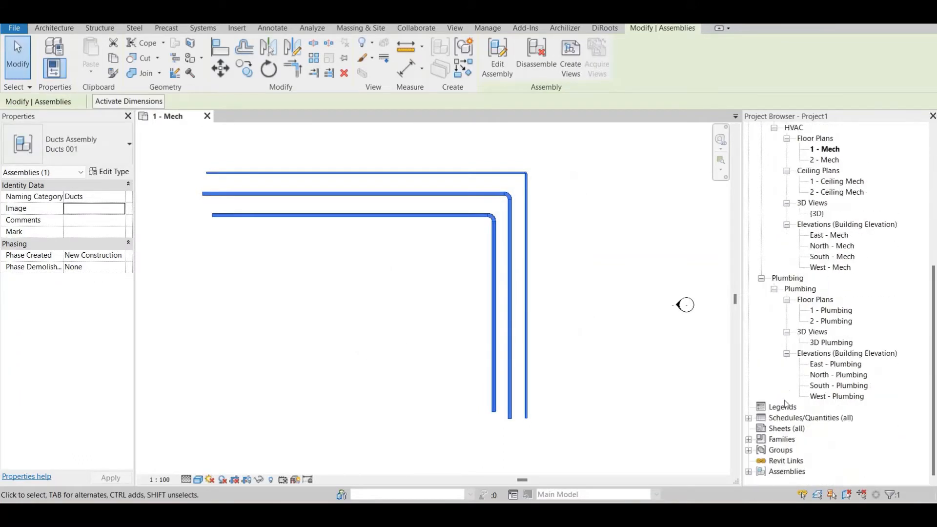
click(749, 471)
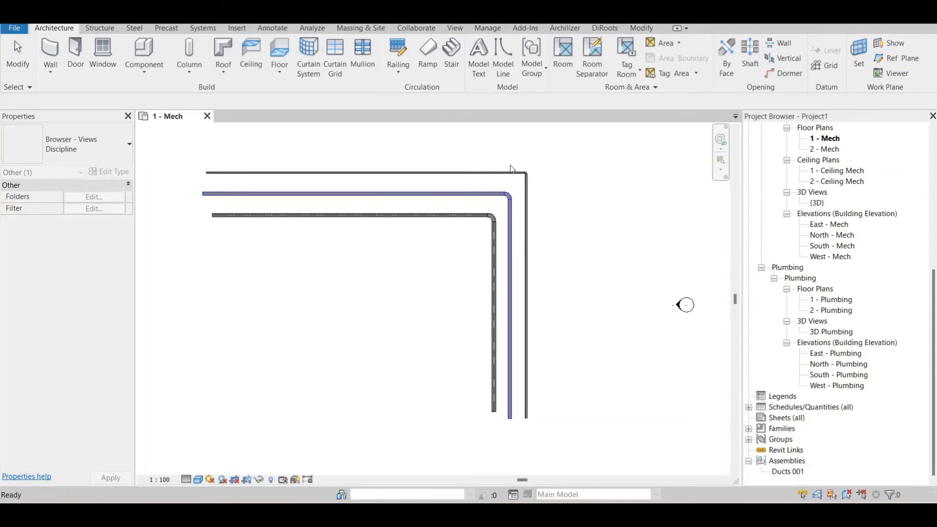
Set the Type Mark of the ducts assembly to Assembly 01 in its type properties.
scroll(487, 198, down, 1)
click(488, 194)
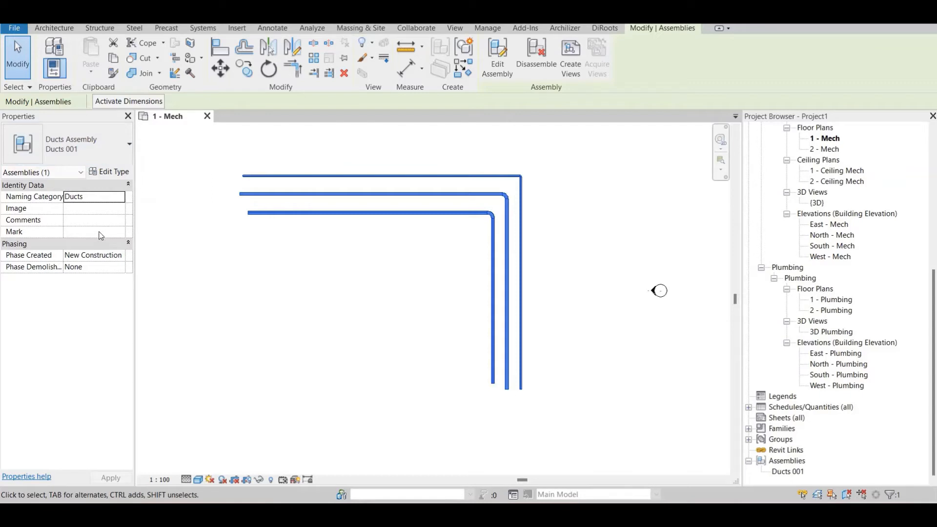
click(108, 171)
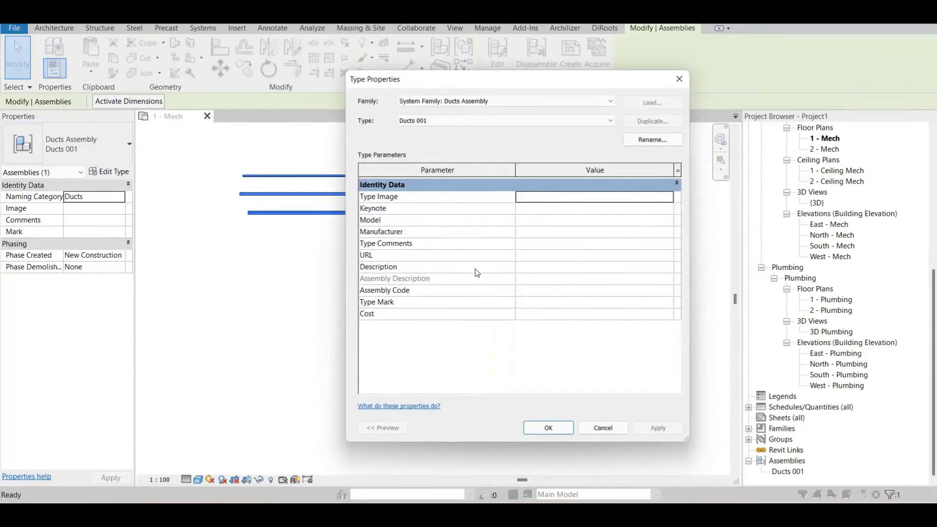
click(574, 303)
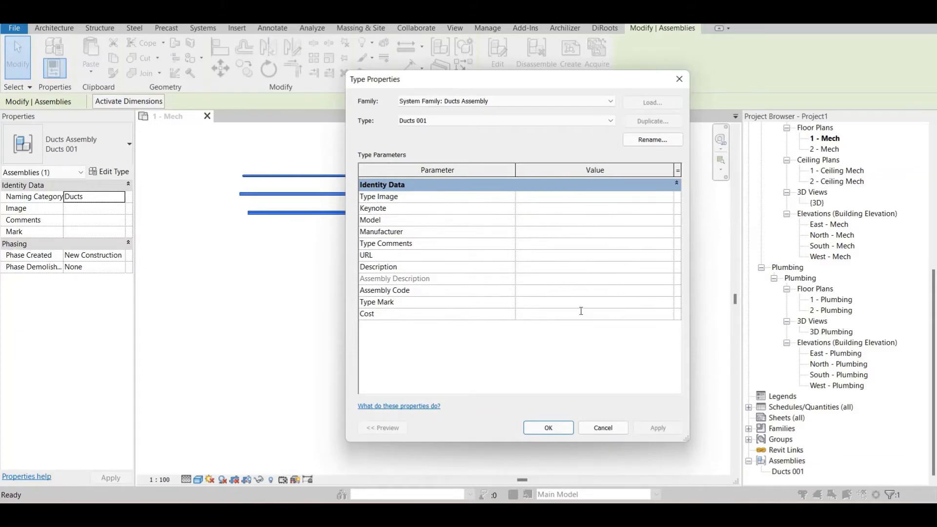
text(01)
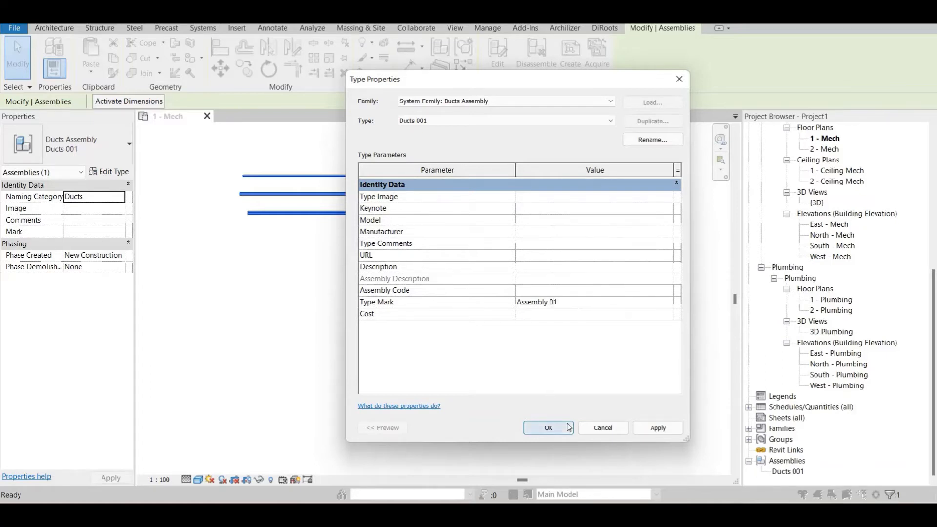
click(548, 428)
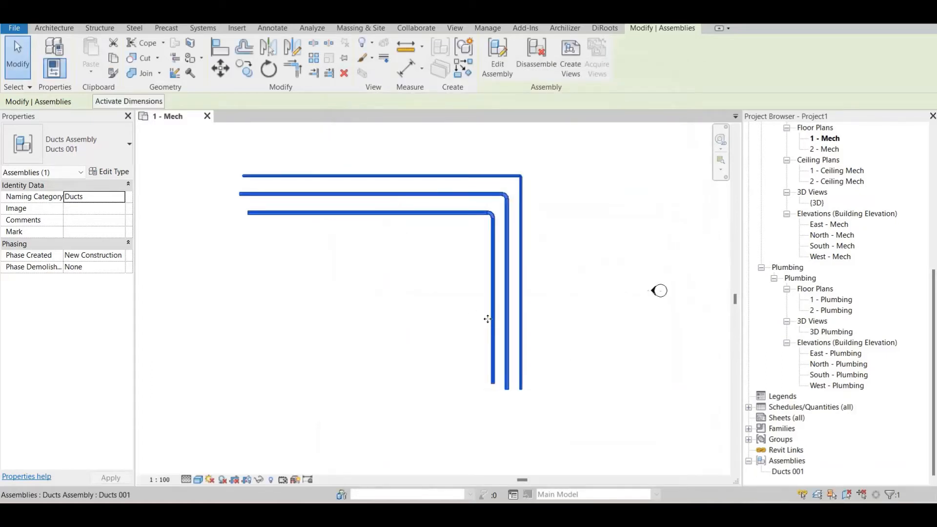
click(368, 286)
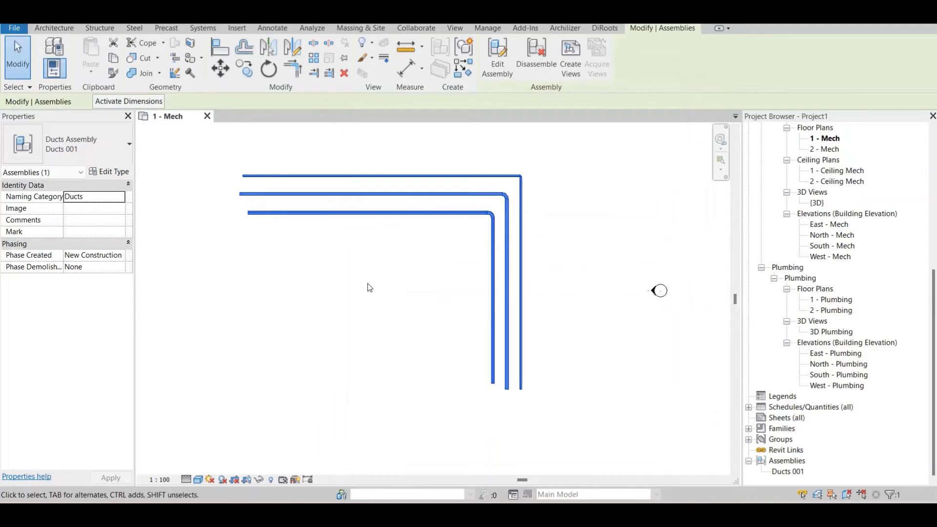
click(443, 215)
scroll(427, 268, down, 2)
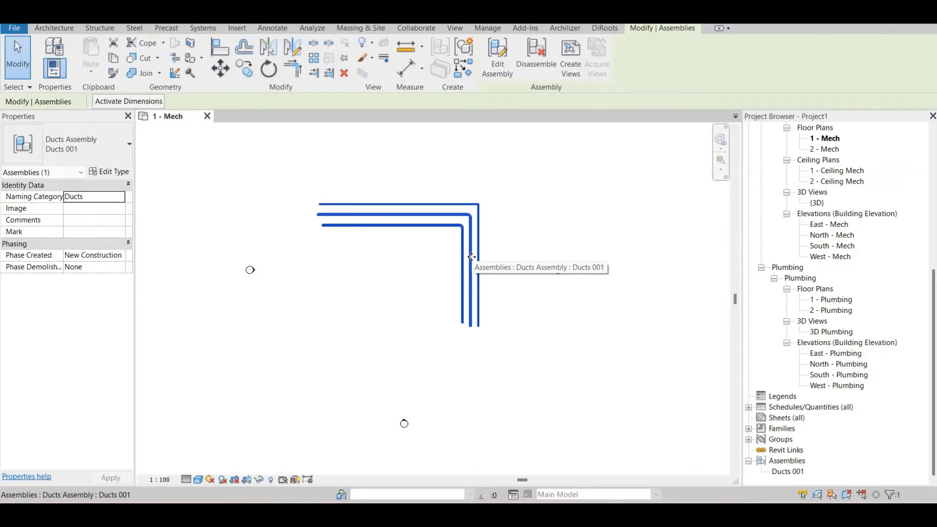
right_click(786, 428)
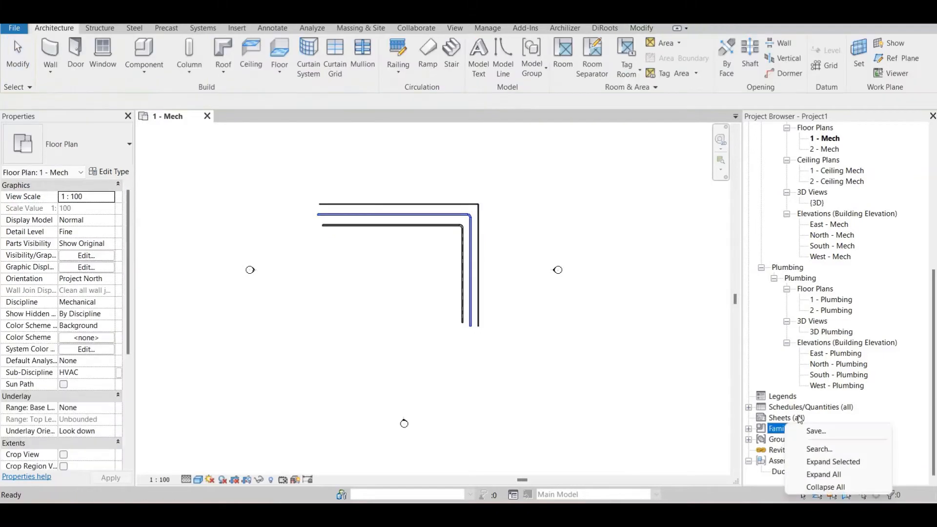
right_click(781, 419)
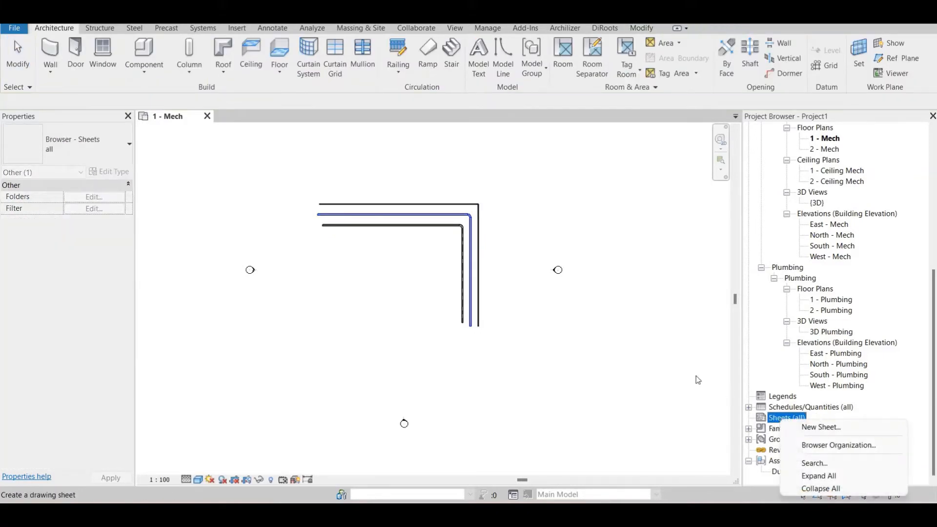
click(649, 363)
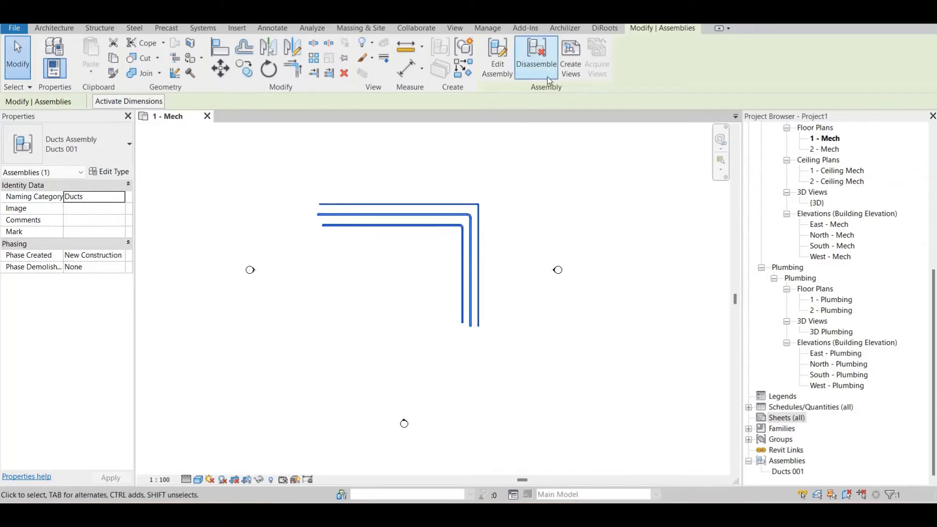
Start creating views for the ducts assembly, adding the pipe, duct and cable tray schedules and their fitting schedules to the views to create.
click(572, 62)
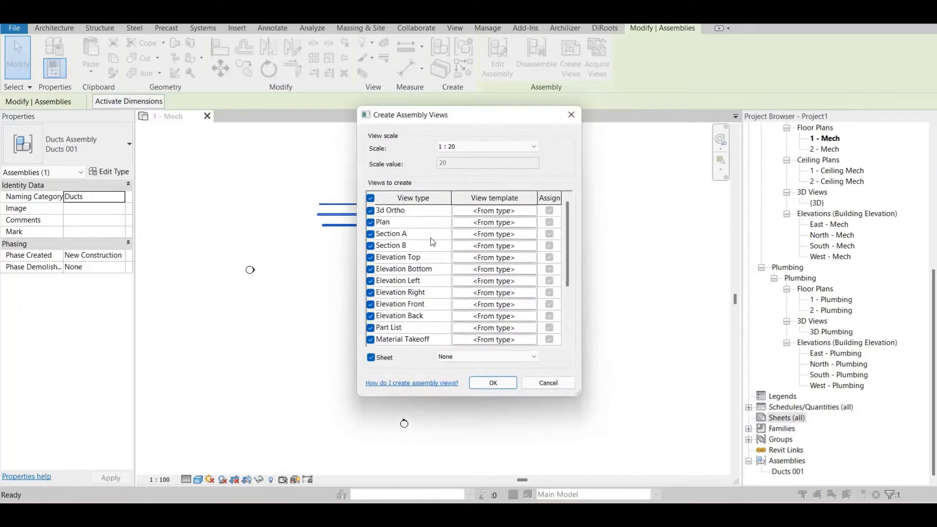
scroll(412, 222, down, 3)
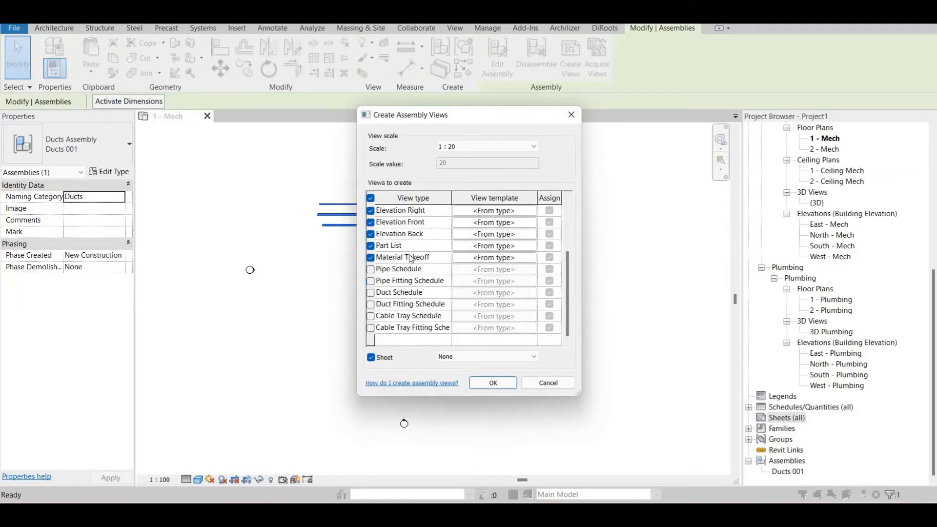
scroll(410, 256, up, 3)
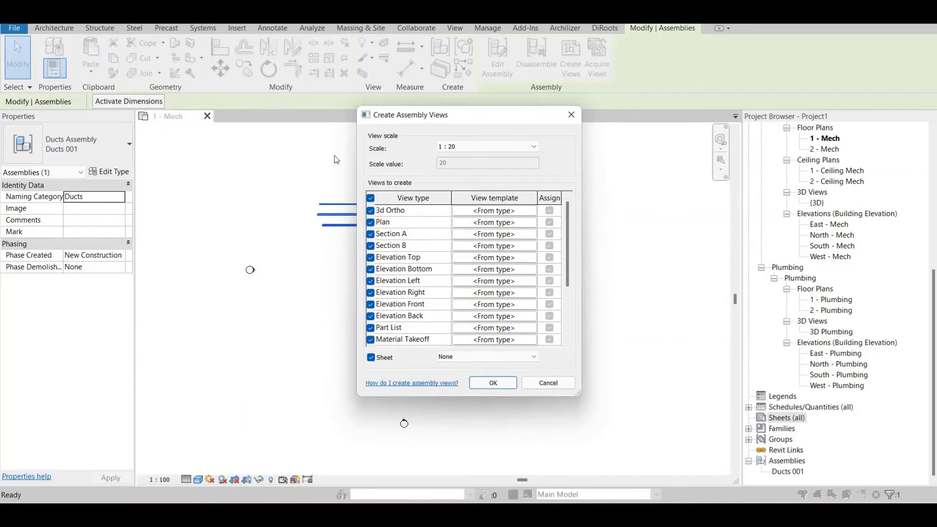
drag(384, 114, 541, 100)
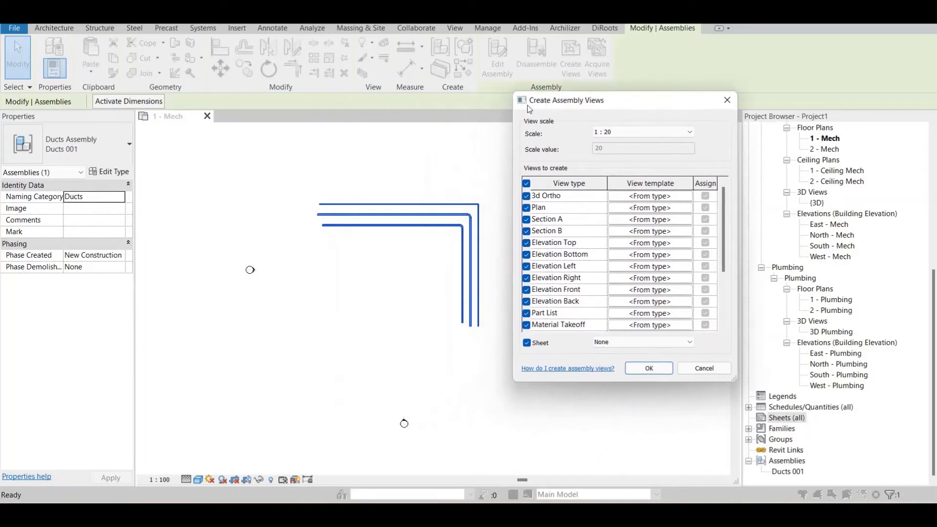
click(650, 132)
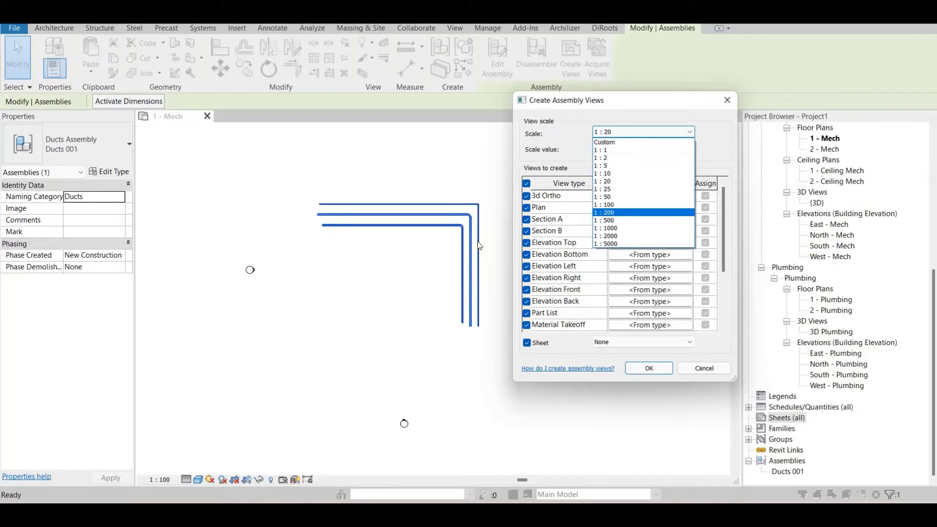
click(563, 174)
scroll(566, 217, down, 3)
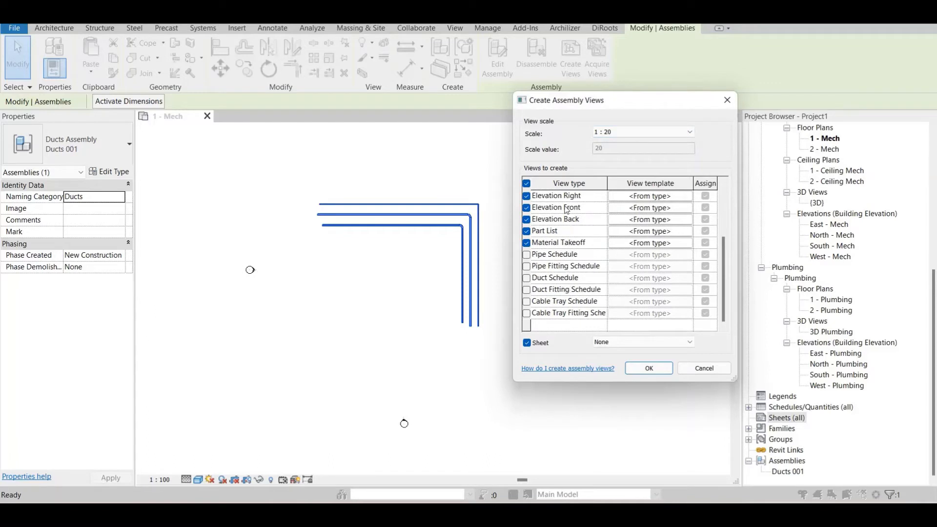
click(526, 255)
click(527, 267)
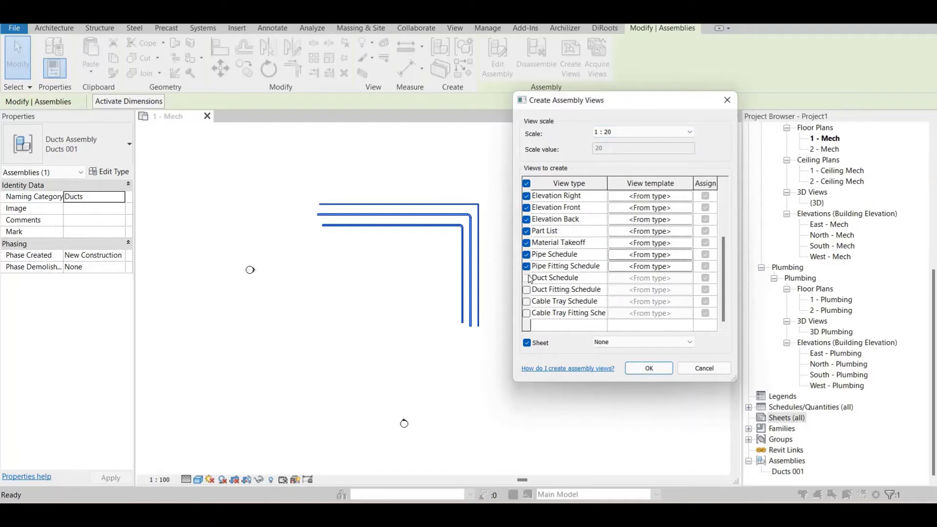
click(526, 278)
click(527, 290)
click(526, 302)
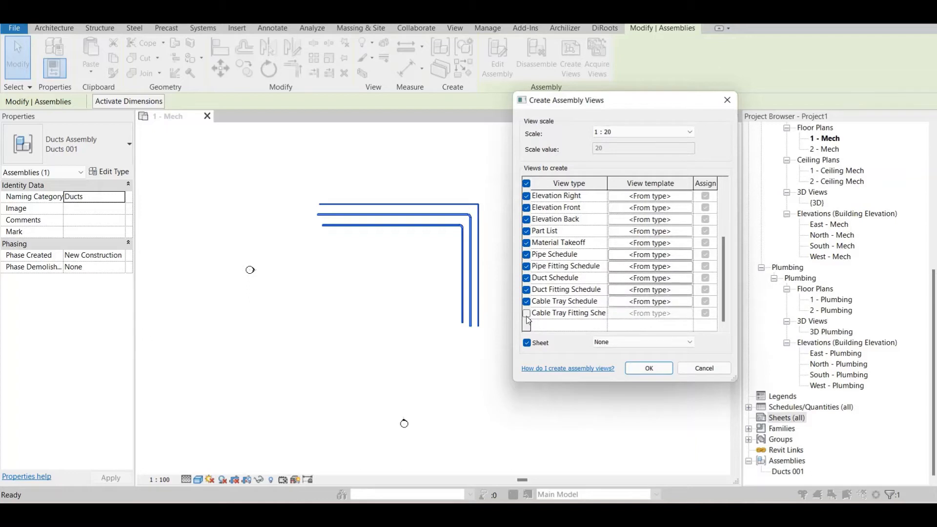
click(527, 314)
scroll(570, 298, up, 3)
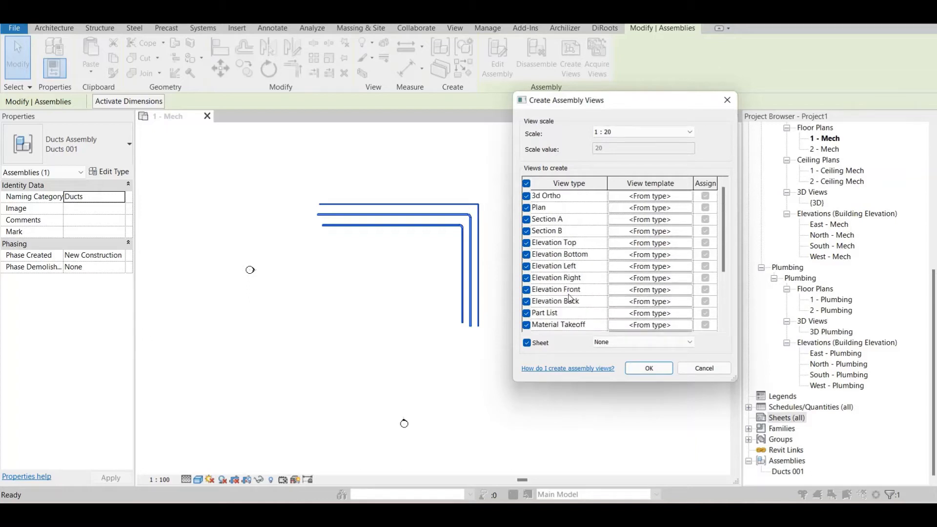
Choose A1 metric as the assembly sheet, set the view scale to 1 : 100 and create the assembly views.
click(689, 341)
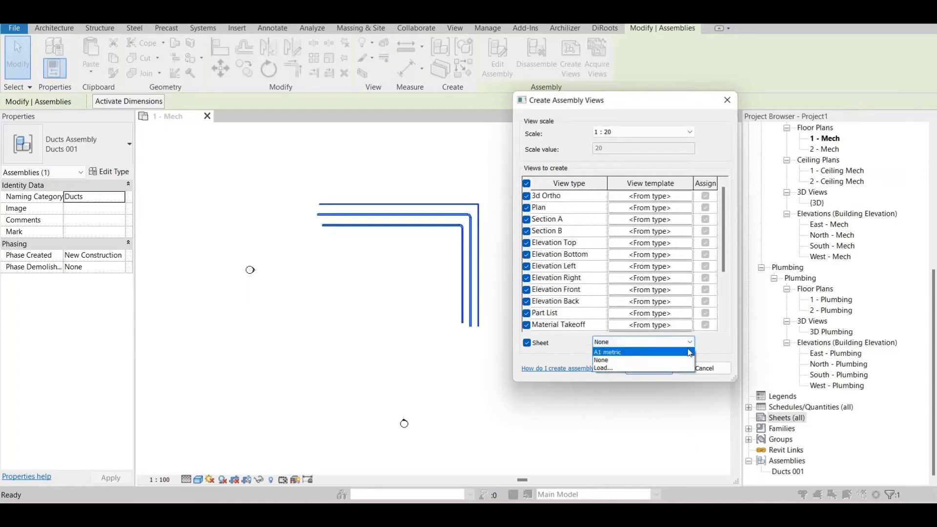
click(659, 352)
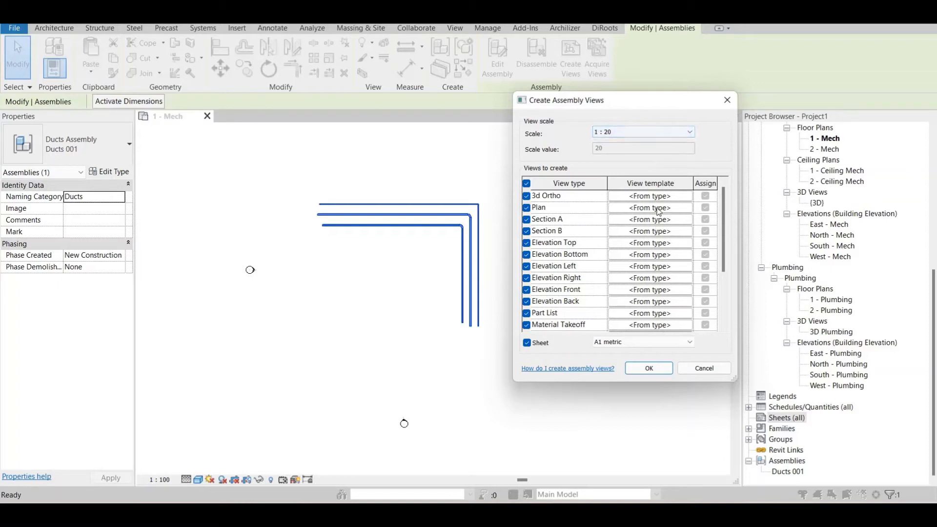
scroll(659, 212, down, 3)
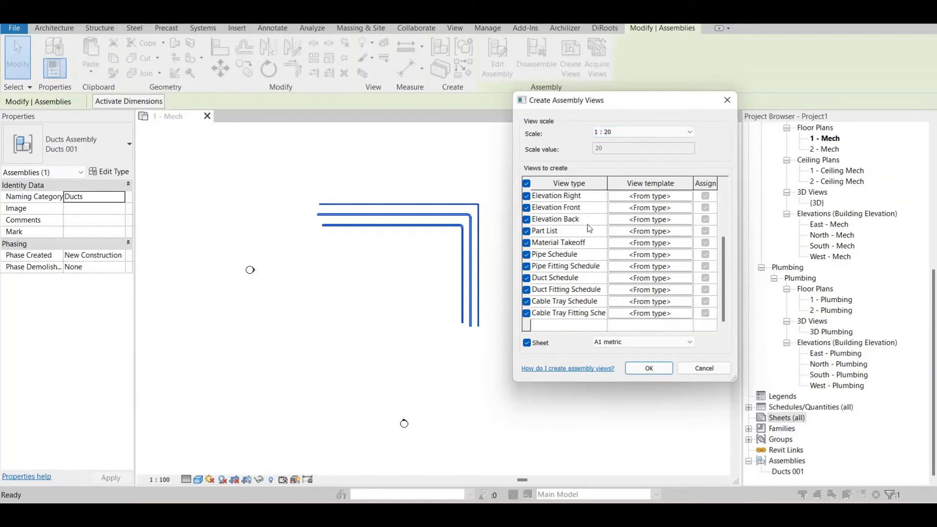
scroll(665, 240, up, 3)
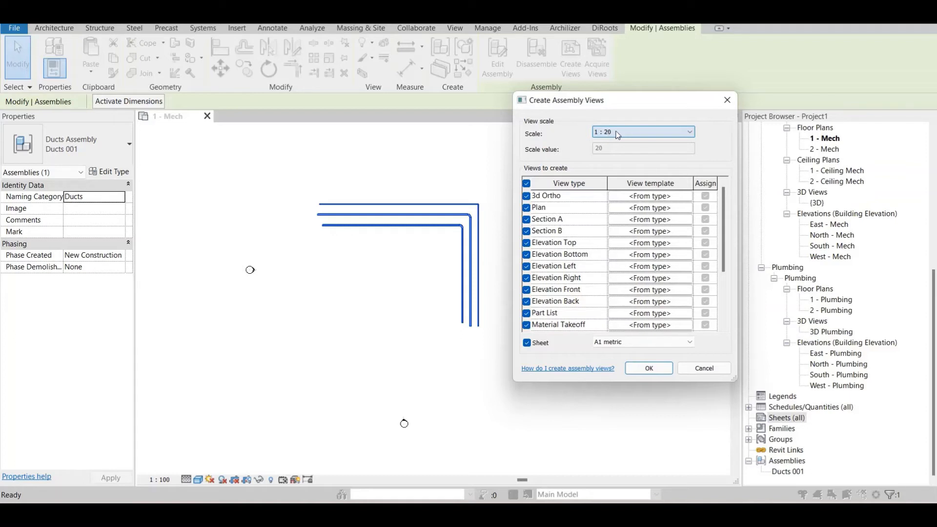
click(653, 132)
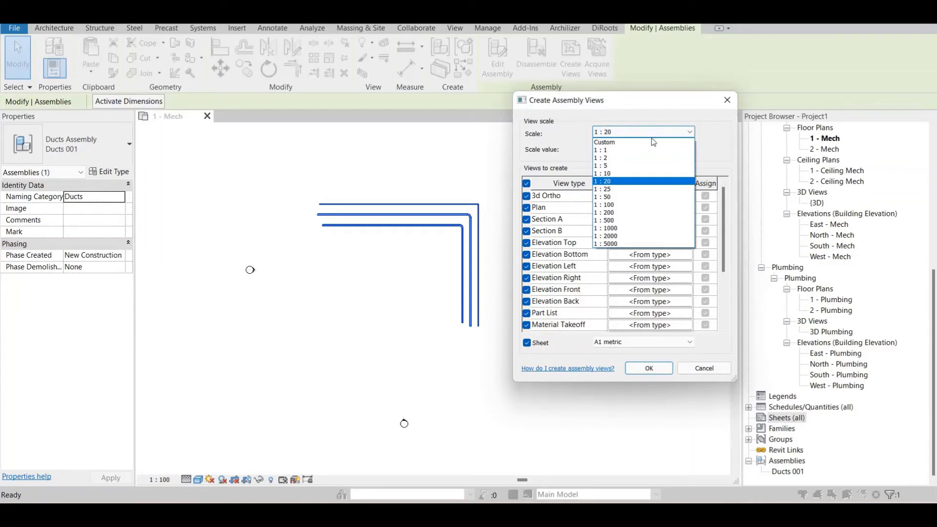
click(627, 204)
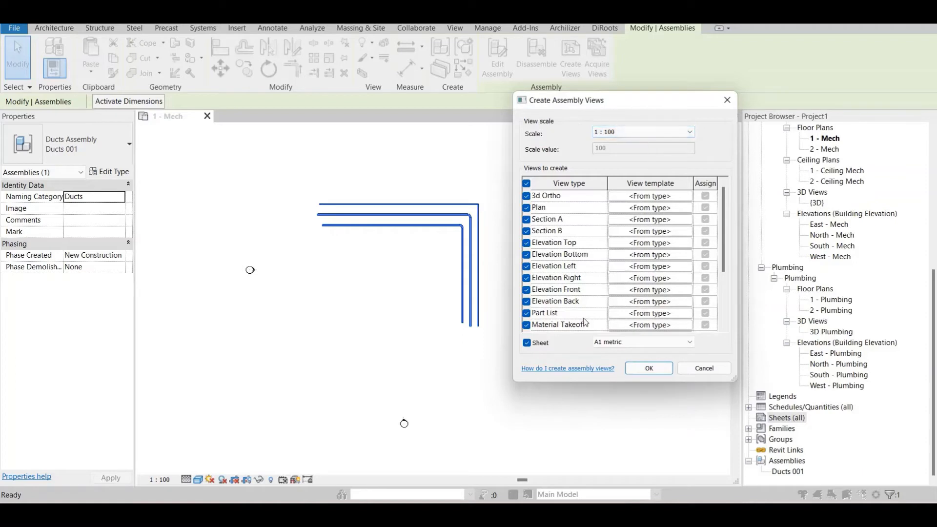
click(661, 371)
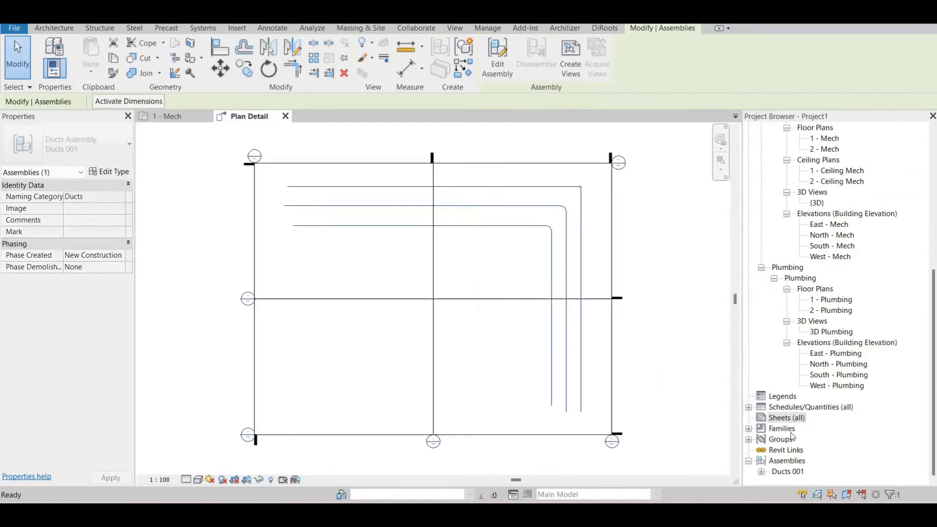
List the views of the Ducts 001 assembly in the Project Browser and open its sheet A101.
click(762, 472)
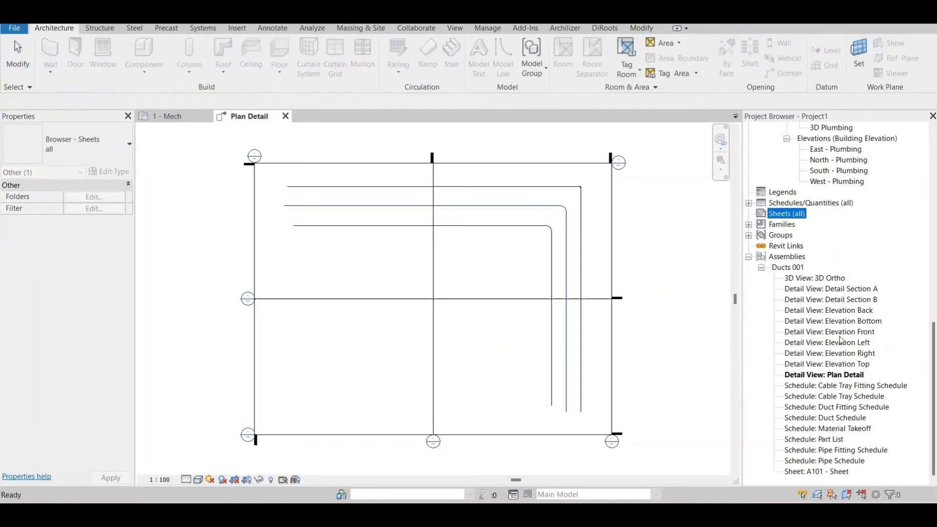
click(843, 473)
double_click(843, 474)
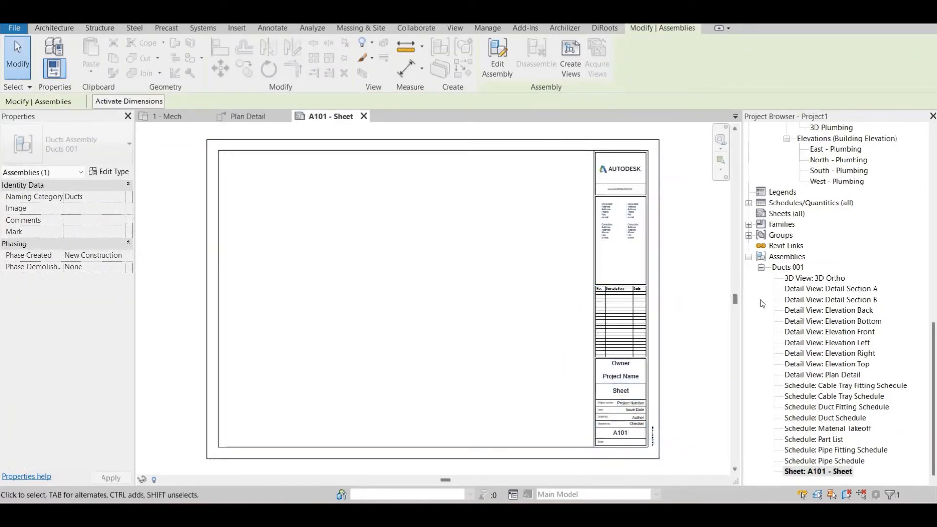
Place the assembly's 3D Ortho view in the upper left area of the A101 sheet's drawing frame.
click(844, 278)
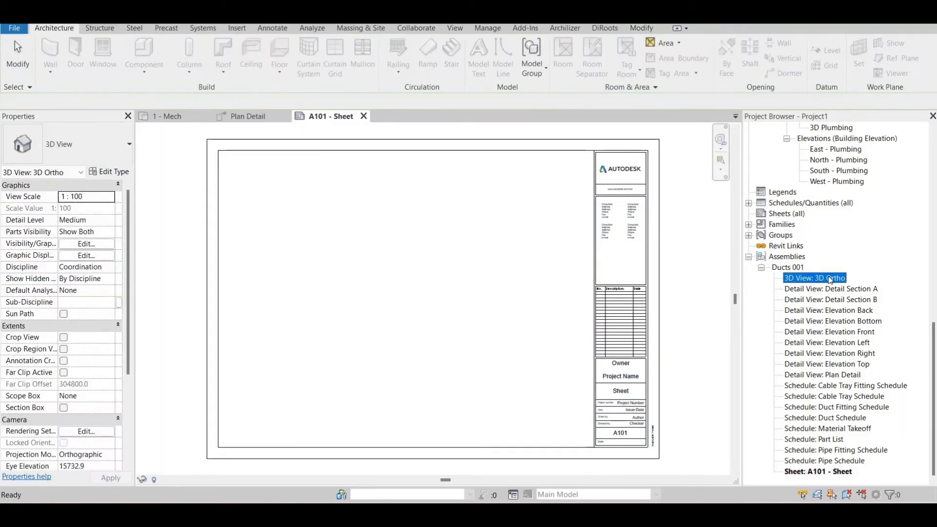
drag(307, 182, 306, 194)
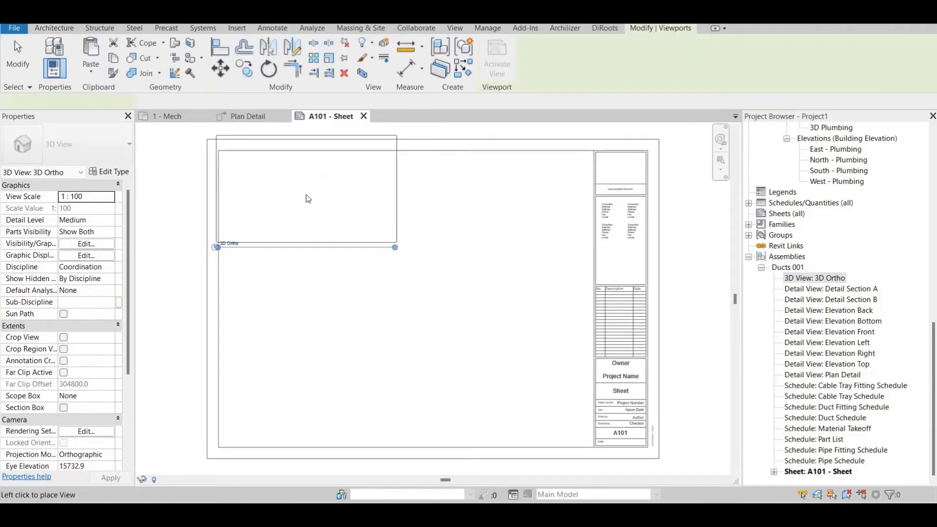
click(331, 216)
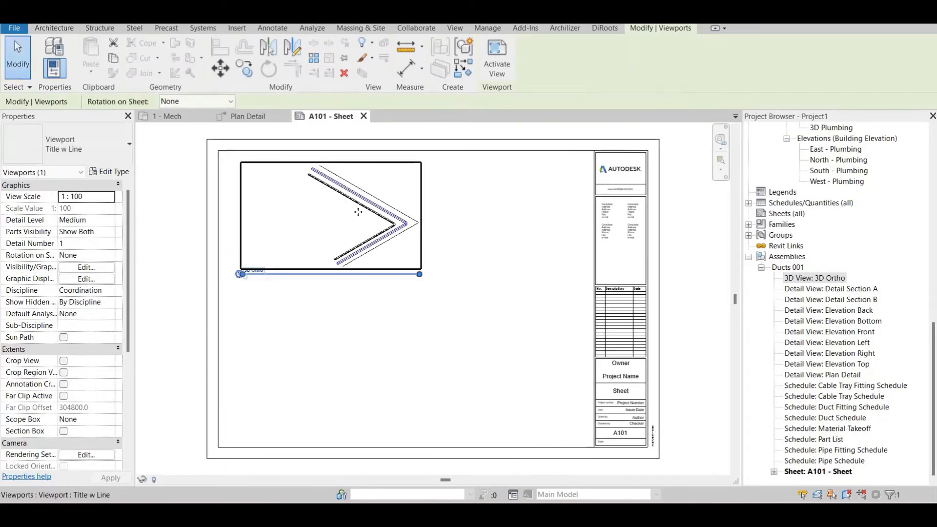
Activate the 3D Ortho viewport on the sheet, set its detail level to Fine and deactivate it again.
scroll(371, 224, up, 5)
double_click(473, 310)
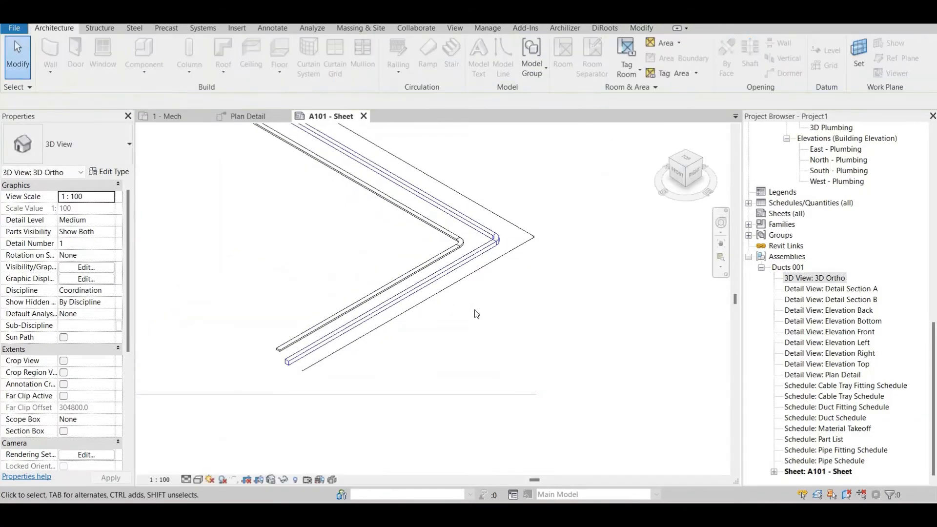
scroll(472, 308, down, 5)
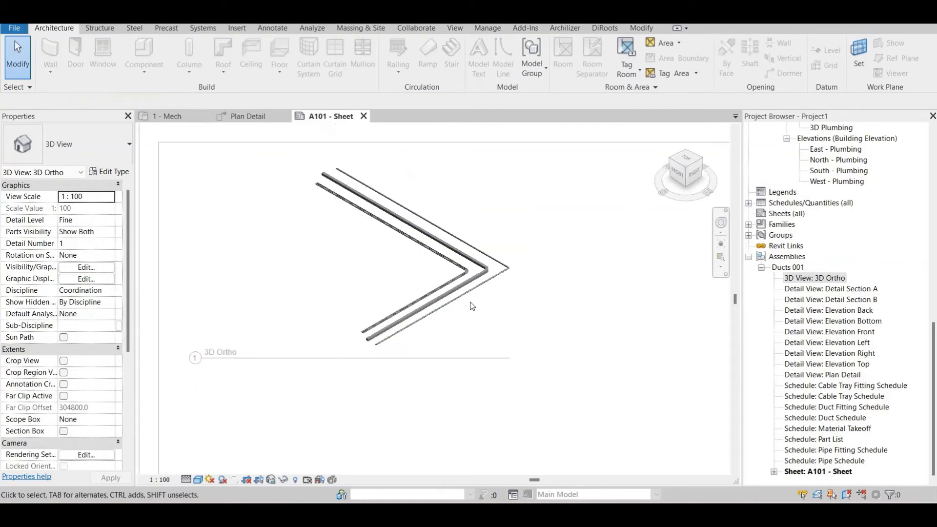
double_click(212, 211)
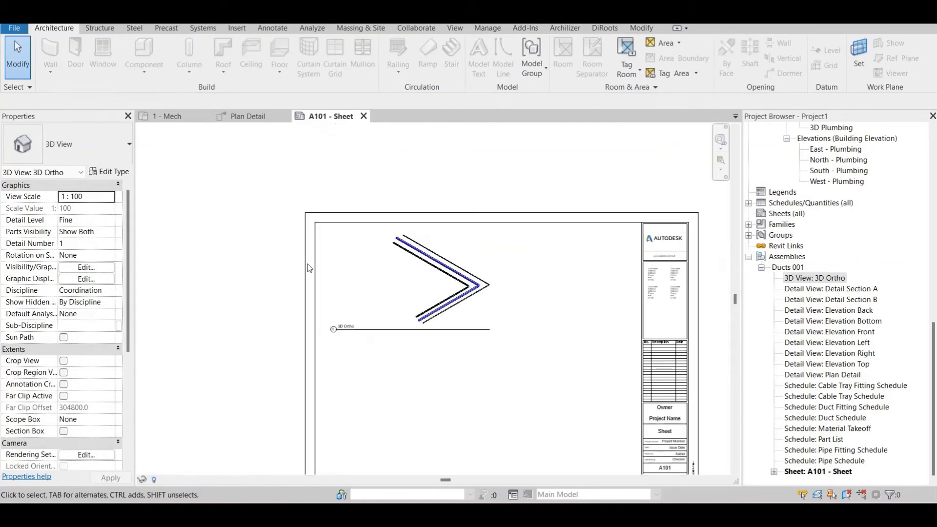
Duplicate the 3D Ortho view of the Ducts 001 assembly.
click(429, 283)
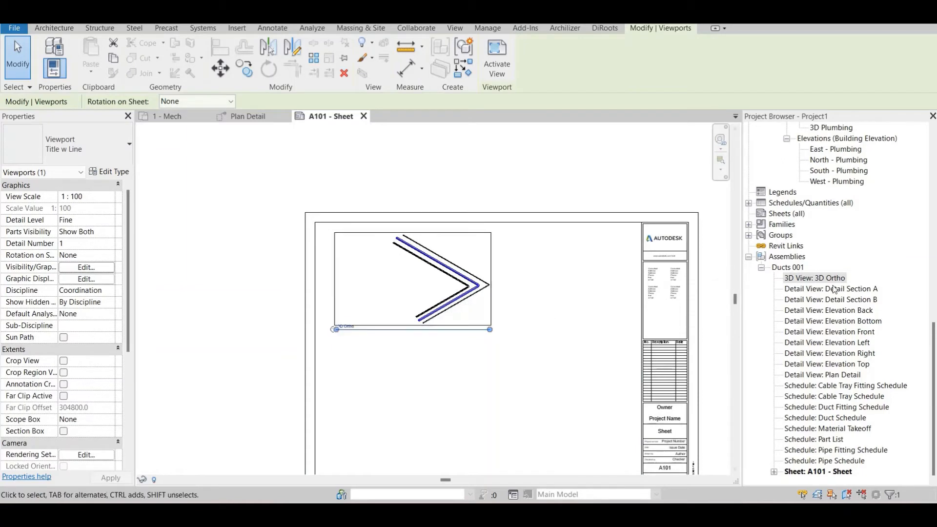
click(814, 278)
right_click(815, 277)
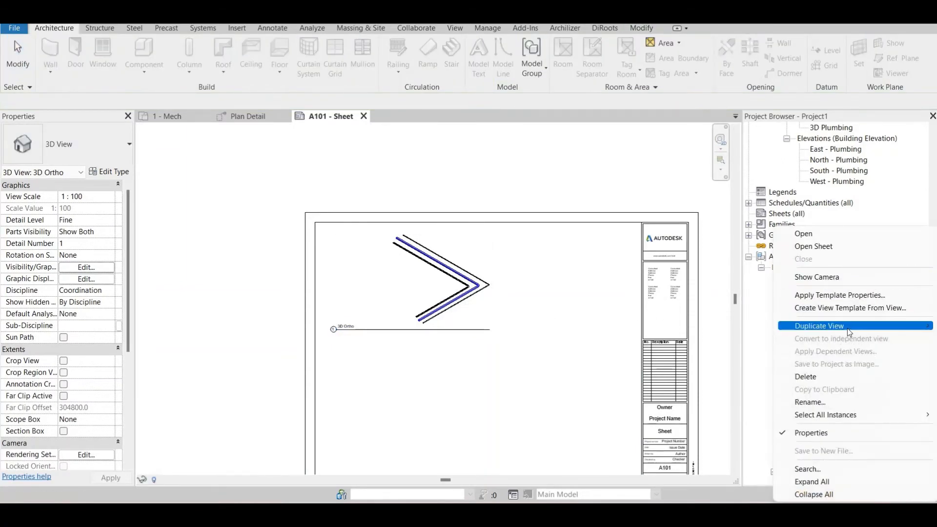
mouse_move(847, 328)
click(701, 339)
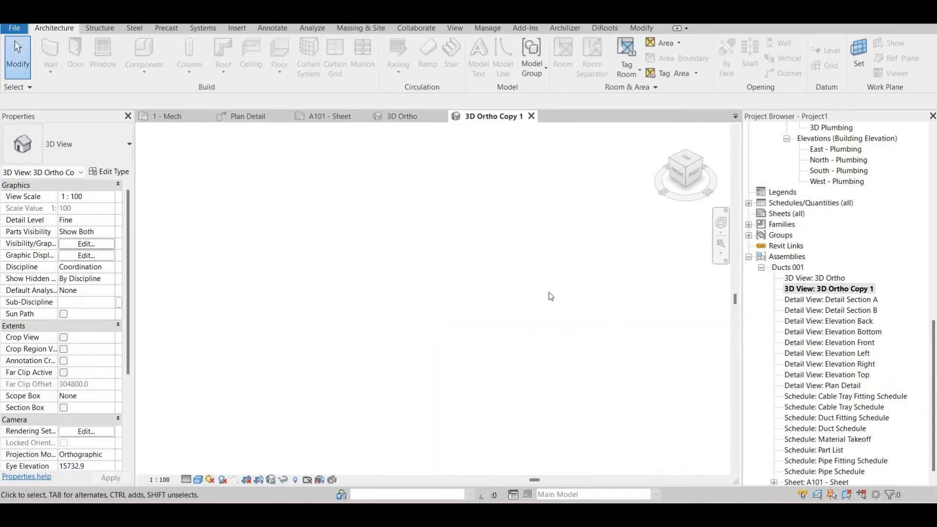
Fit the whole assembly in the duplicated 3D Ortho view.
scroll(792, 339, down, 1)
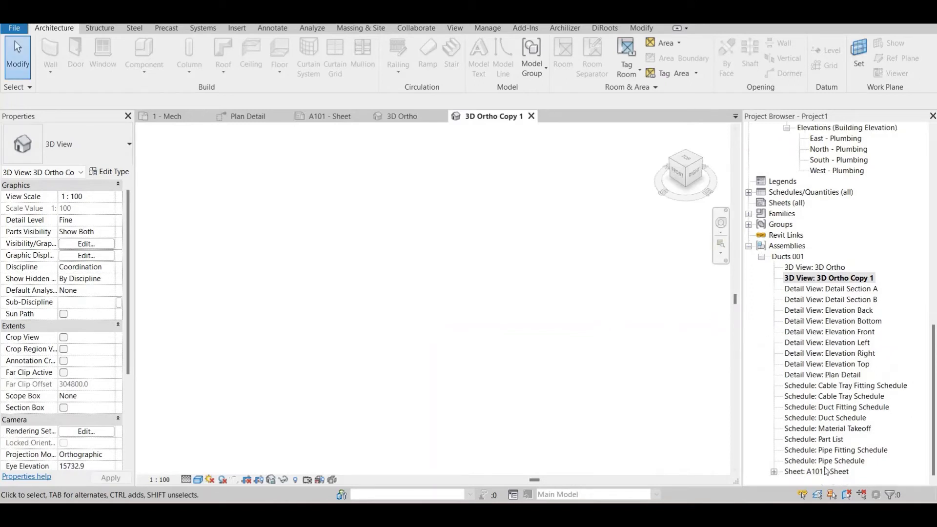
right_click(519, 250)
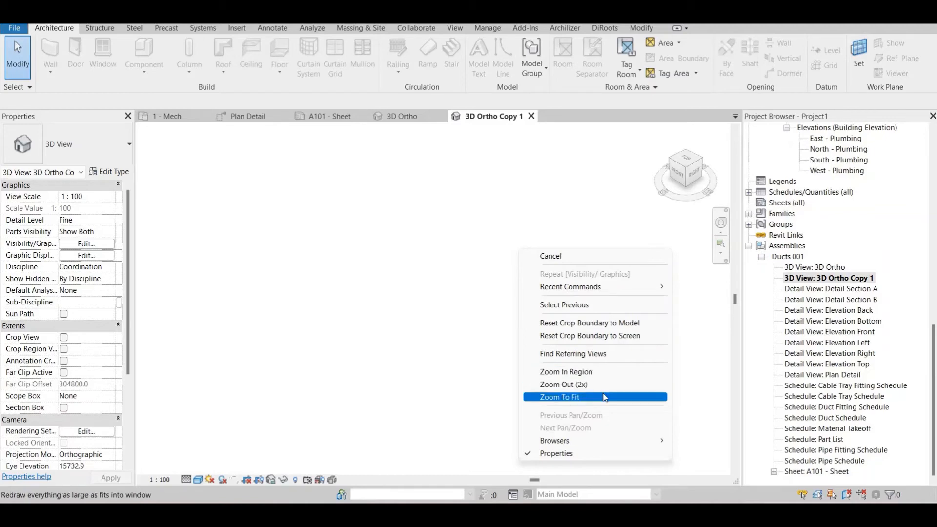
click(602, 396)
middle_drag(500, 303, 406, 295)
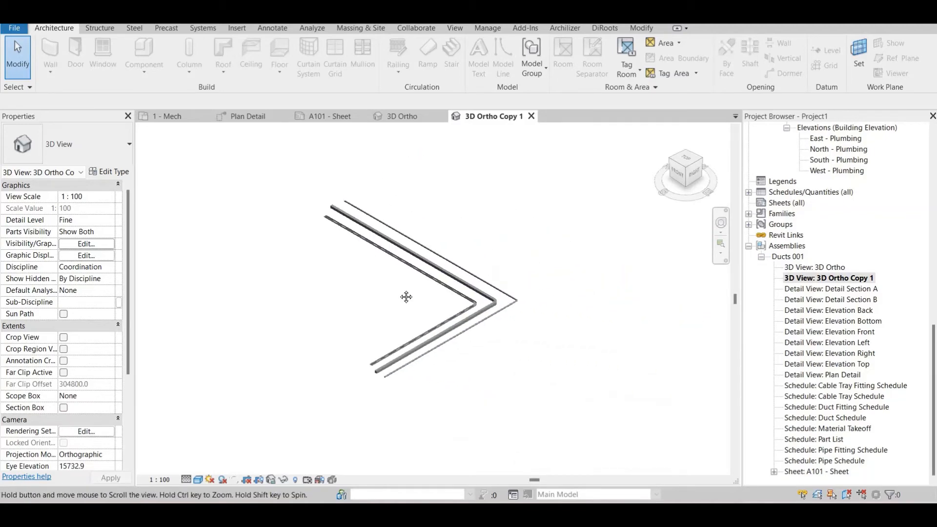
Displace the rectangular duct elbow in 3D Ortho Copy 1 by about 540 mm in X and 380 mm in Y.
scroll(512, 312, up, 5)
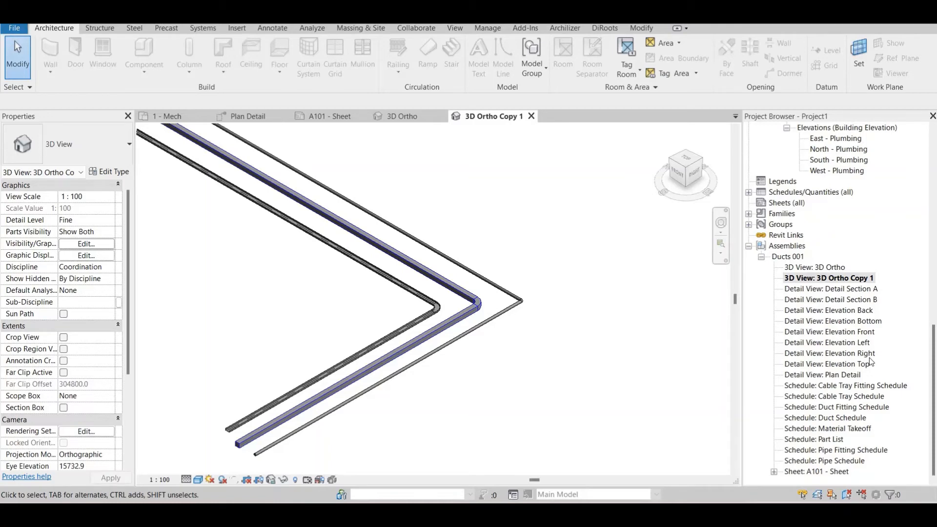
scroll(498, 288, up, 3)
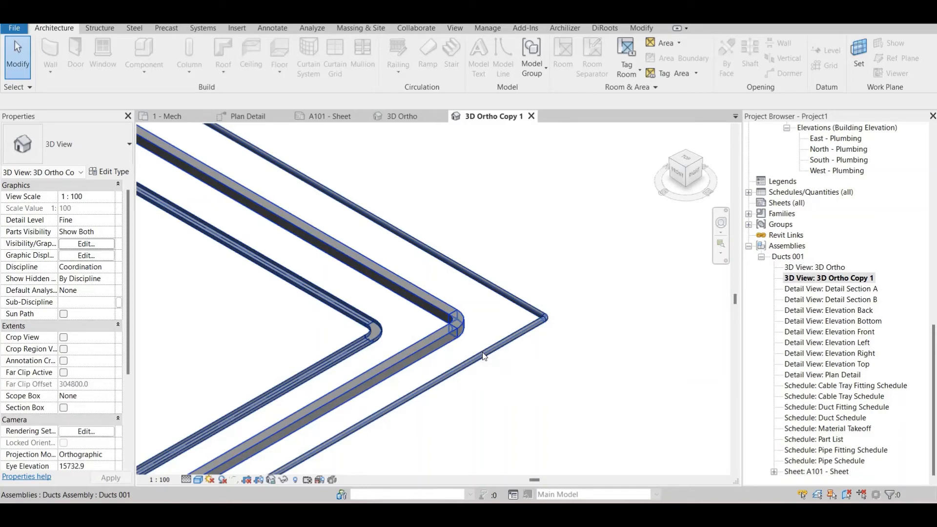
scroll(484, 291, up, 3)
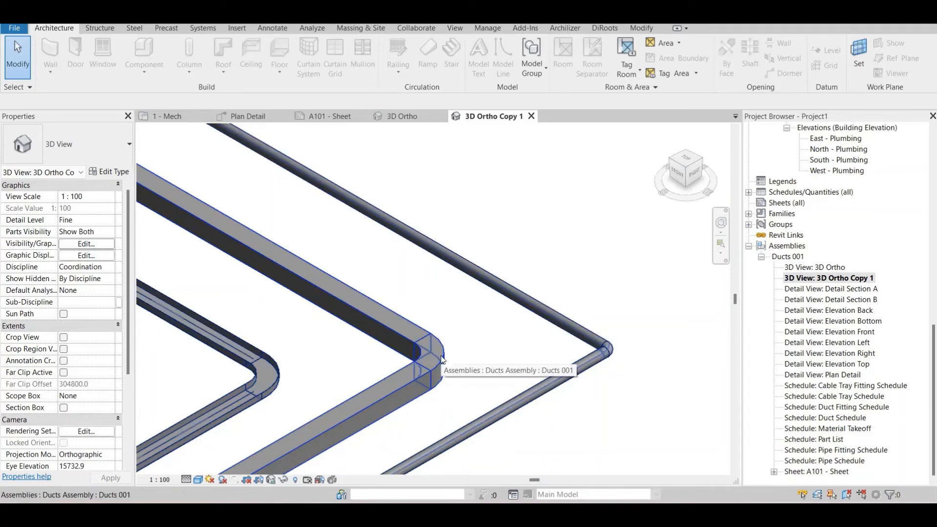
key(Tab)
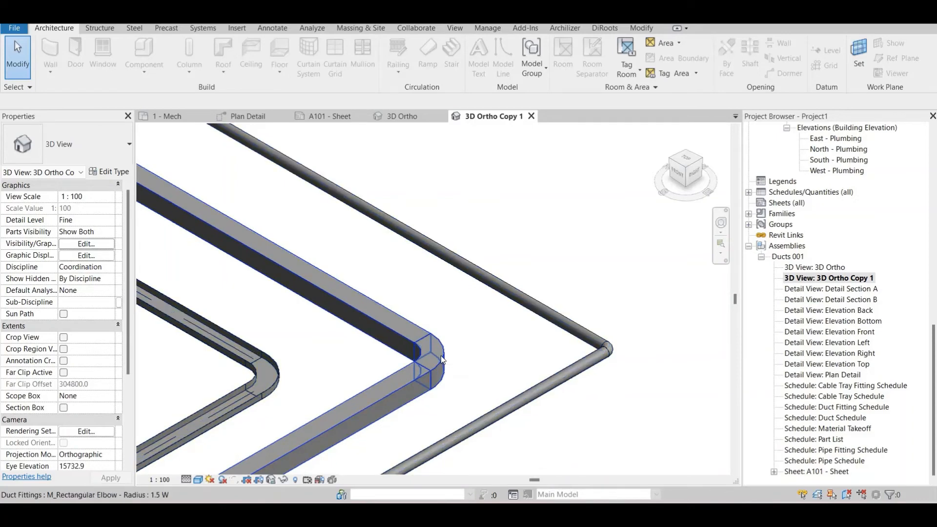
click(441, 359)
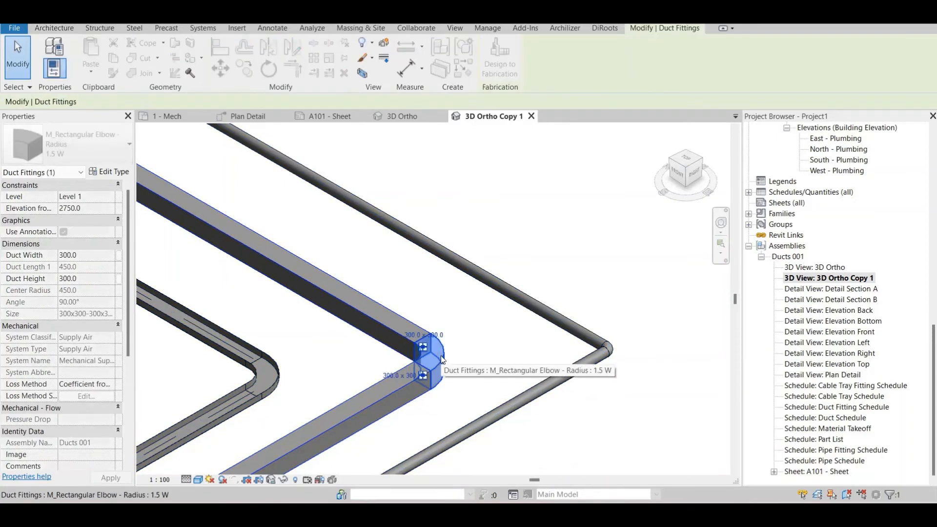
click(385, 43)
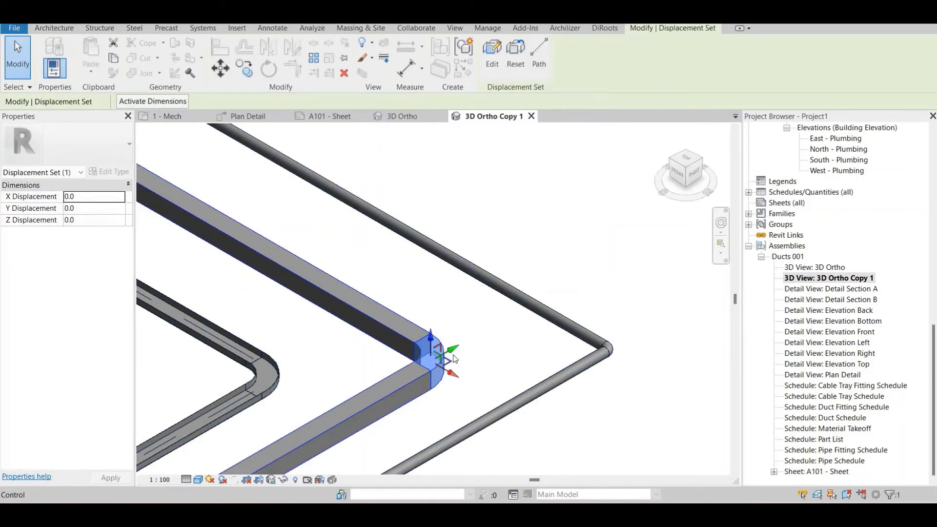
drag(459, 379, 488, 350)
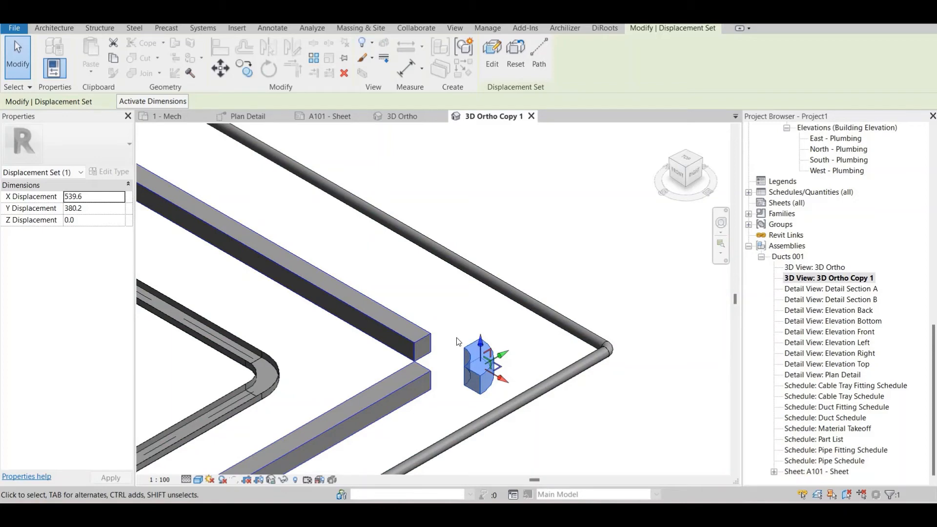
click(526, 336)
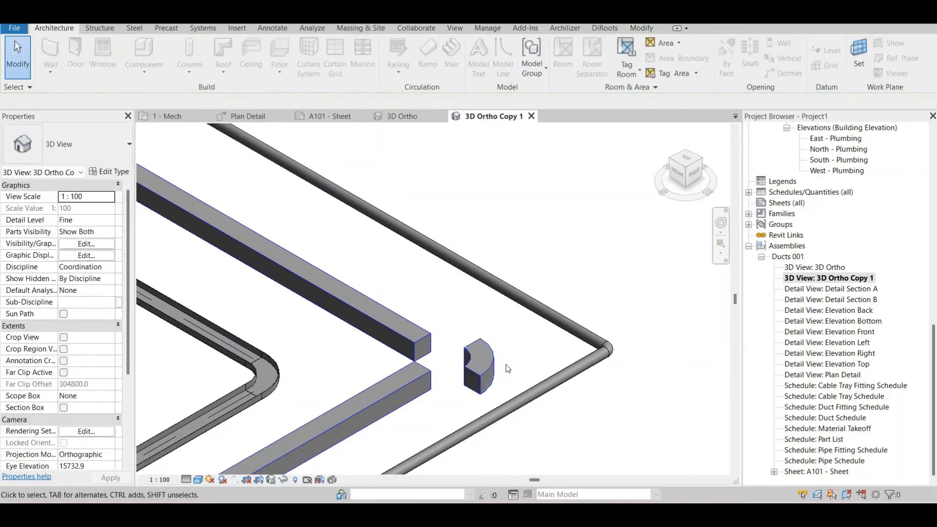
Select the duct run with its elbow and compare the corner between the 3D Ortho and 3D Ortho Copy 1 views.
scroll(508, 361, down, 2)
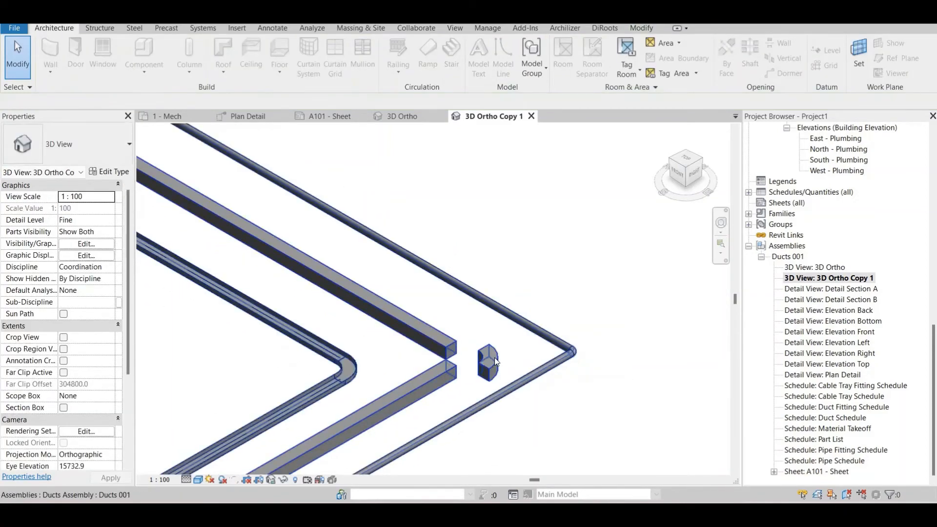
click(496, 361)
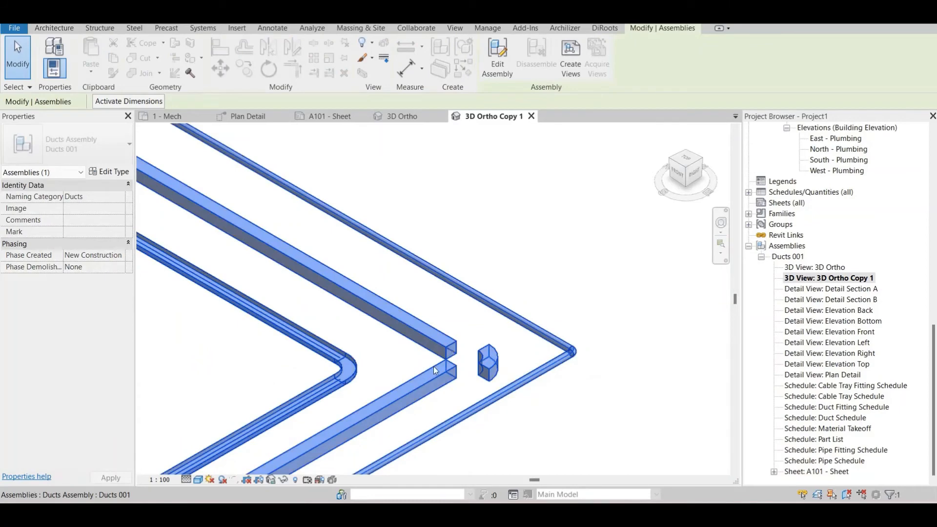
key(Escape)
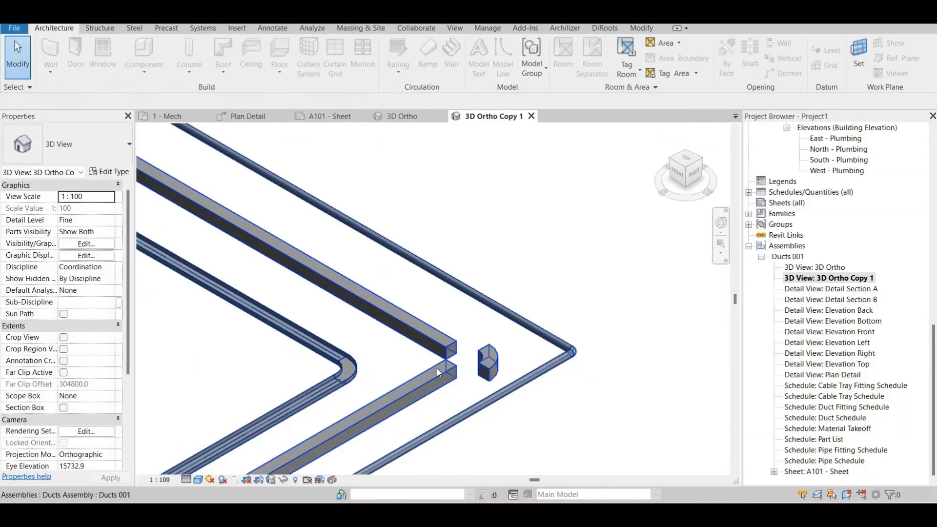
click(438, 368)
key(Escape)
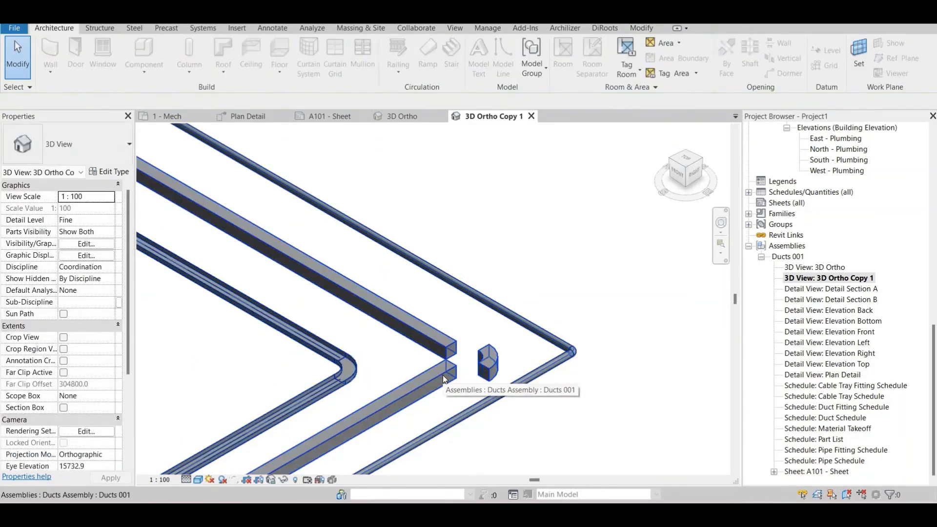
key(Tab)
key(Tab)
click(457, 385)
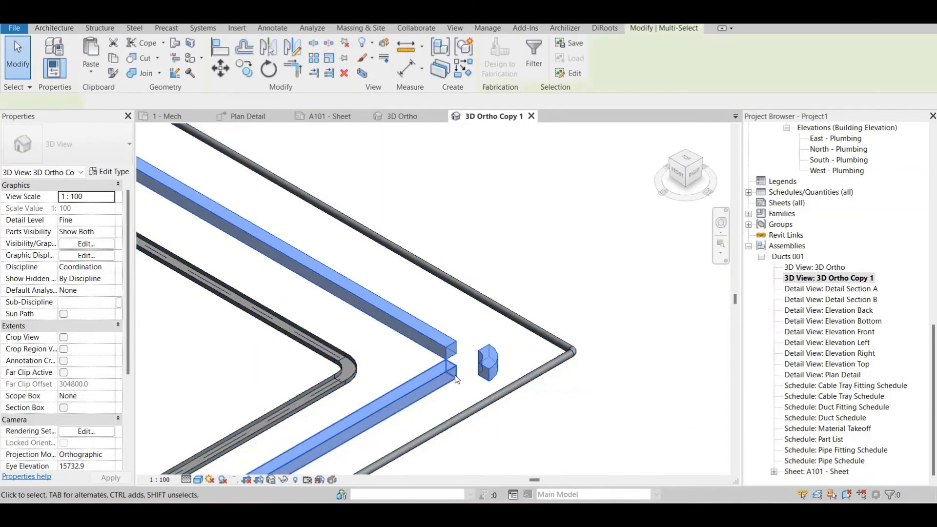
scroll(449, 367, down, 3)
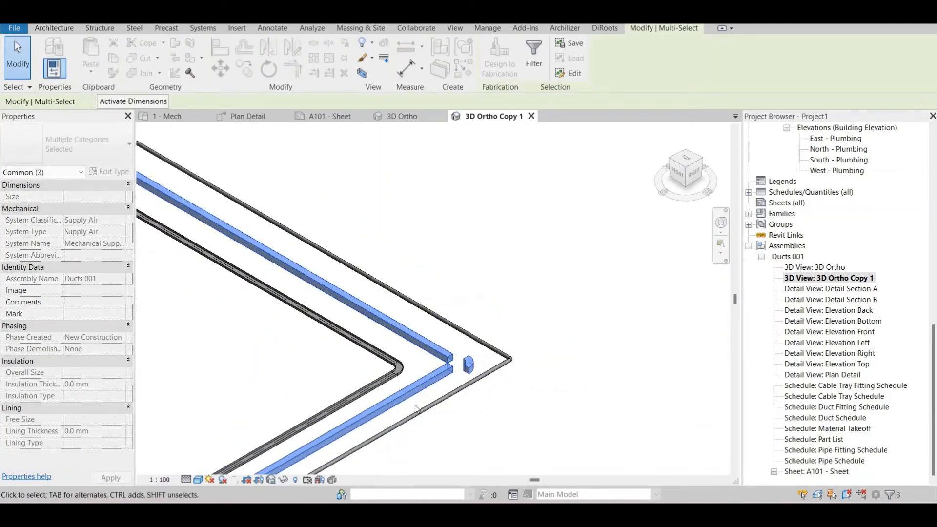
double_click(806, 268)
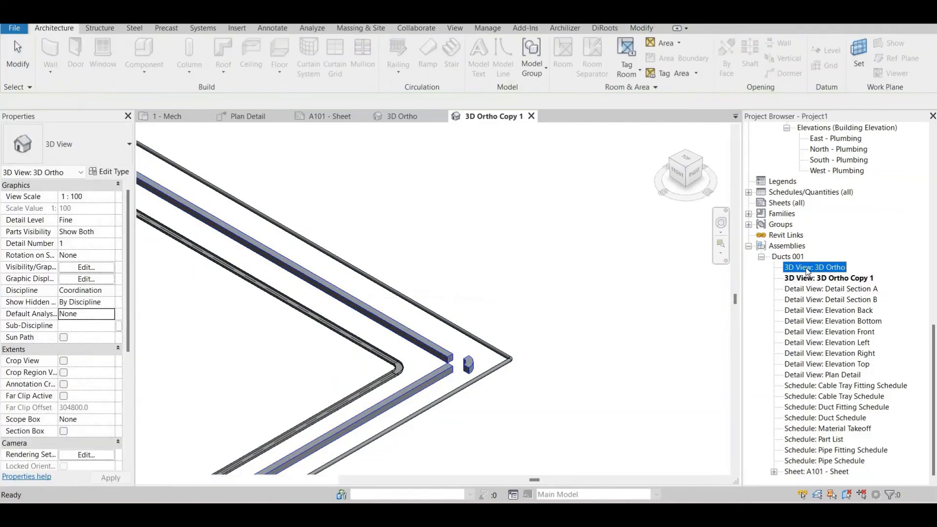
scroll(699, 314, up, 6)
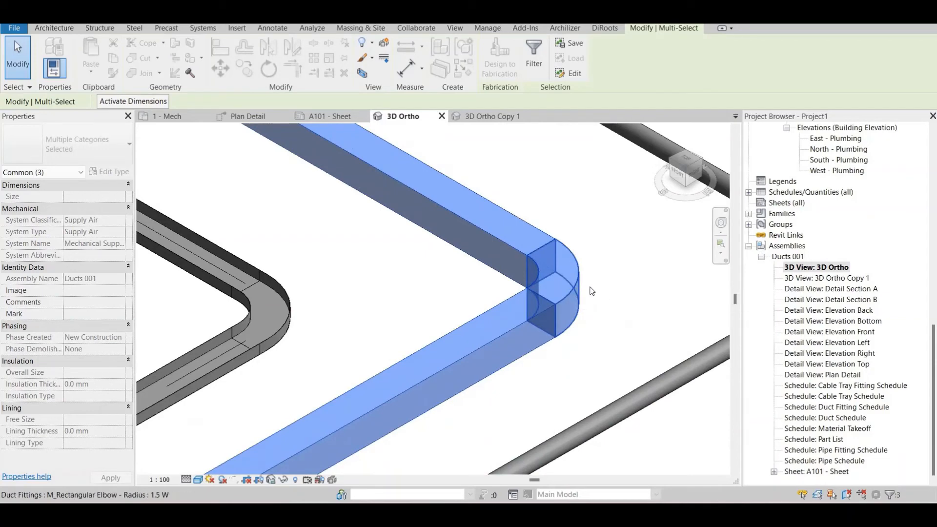
double_click(797, 279)
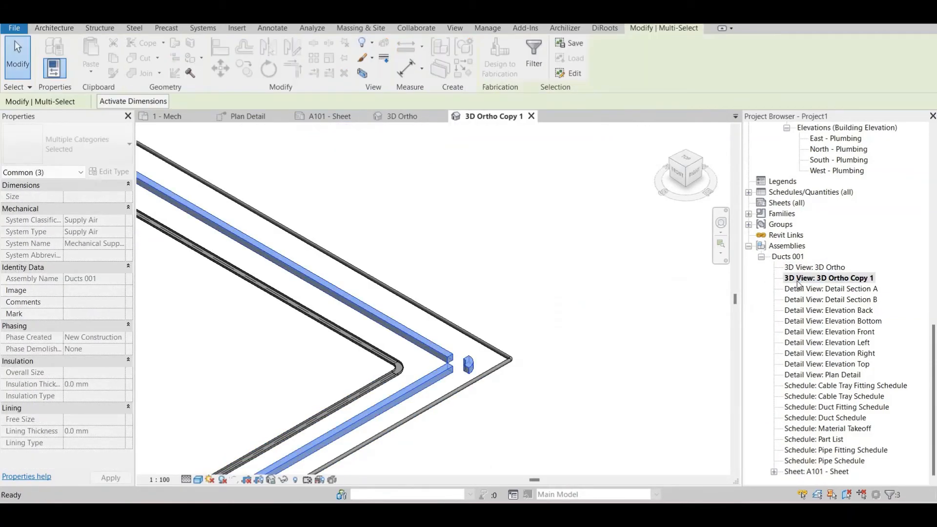
scroll(458, 361, up, 4)
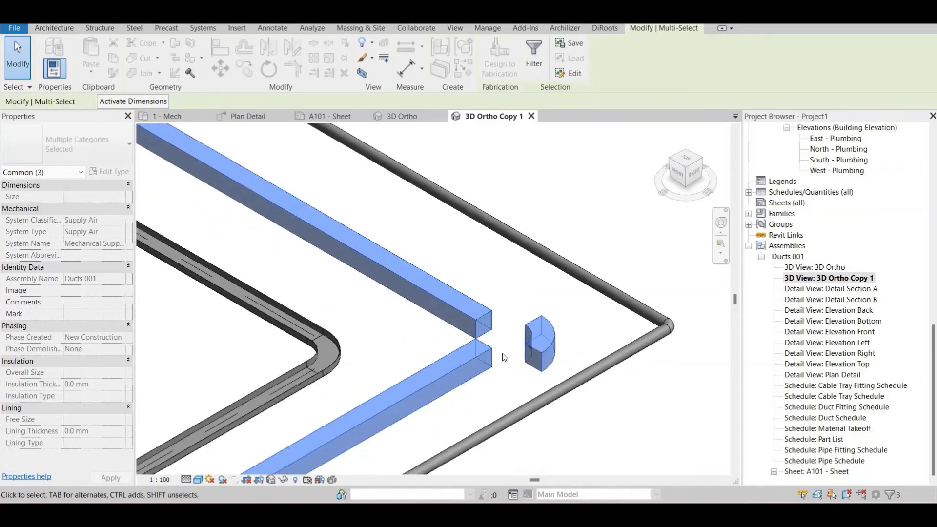
scroll(566, 351, up, 2)
key(Escape)
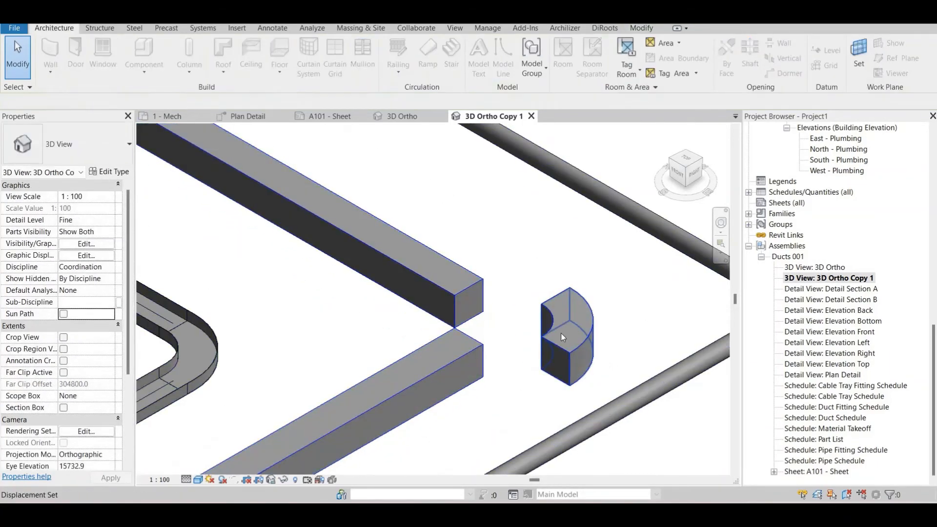
Save the orientation of the 3D Ortho Copy 1 view and lock it for tagging.
key(t)
key(g)
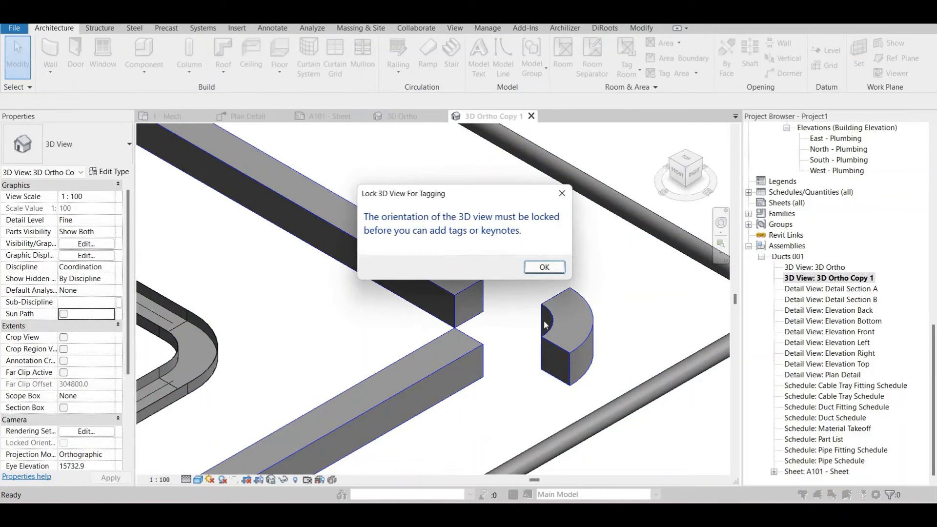
click(544, 267)
click(272, 480)
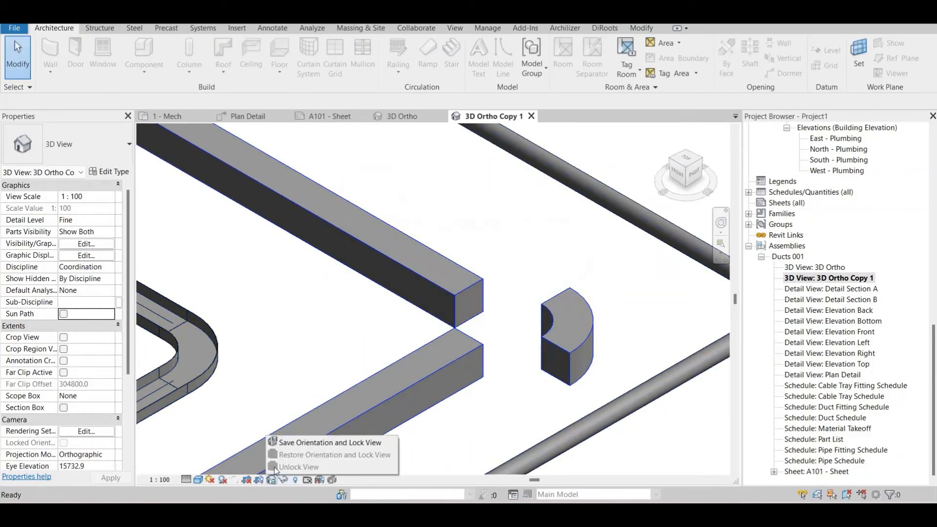
click(300, 442)
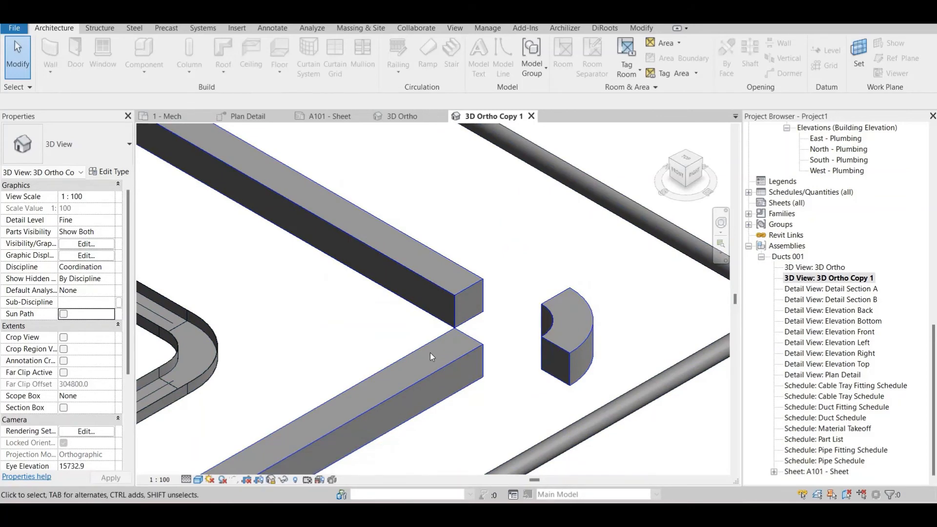
Load the Assembly Tag family from the Annotations folder and tag the assembly with a free-end leader outside the outer pipe corner.
key(t)
key(g)
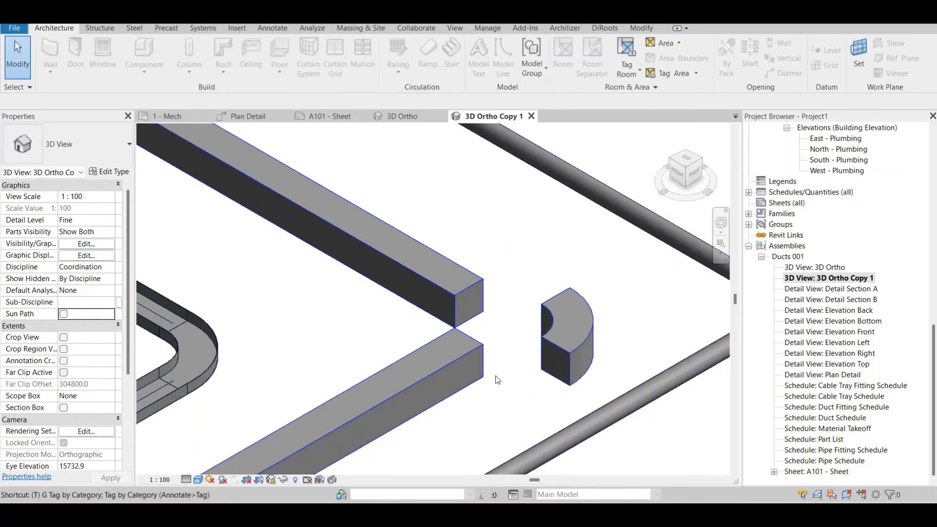
scroll(488, 355, down, 3)
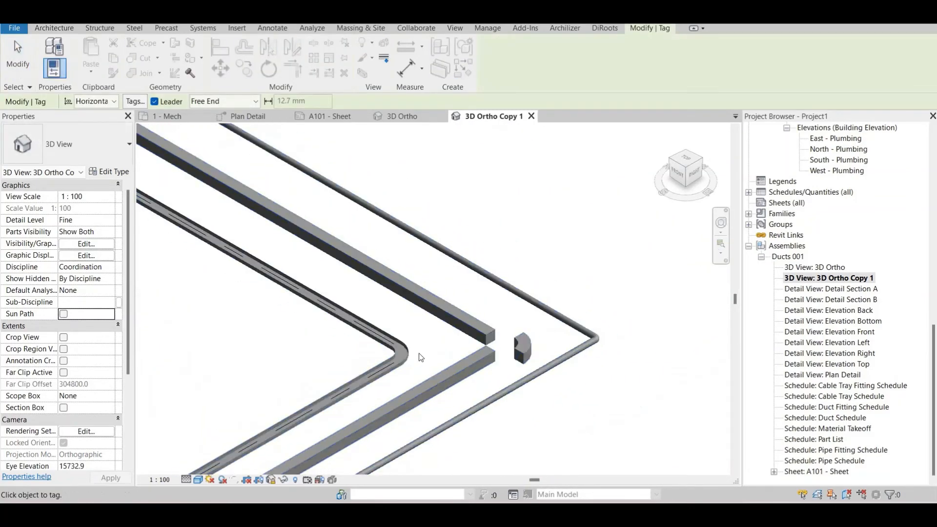
middle_drag(421, 358, 378, 338)
click(481, 359)
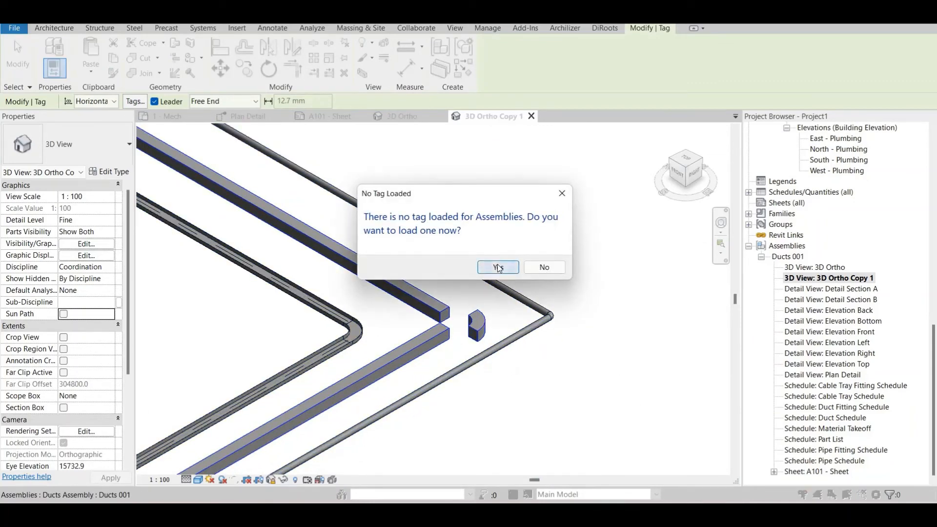
click(498, 267)
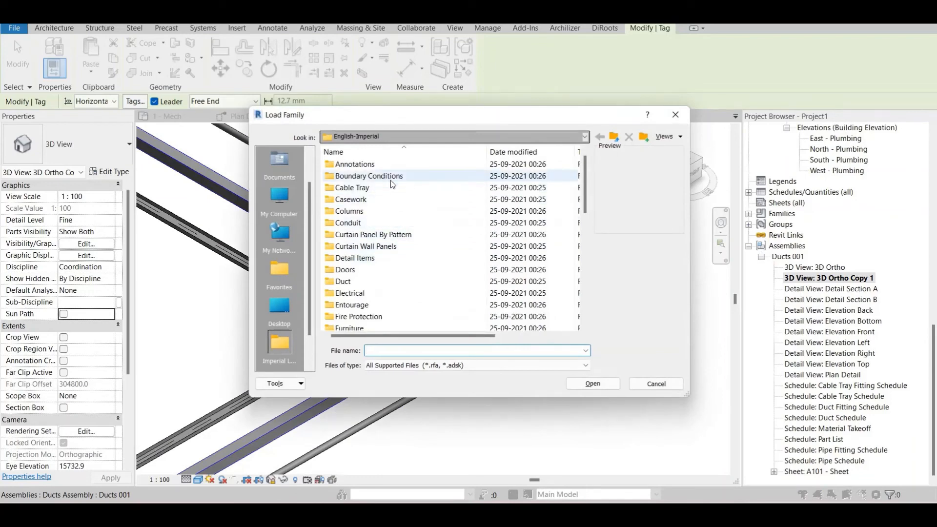
double_click(382, 169)
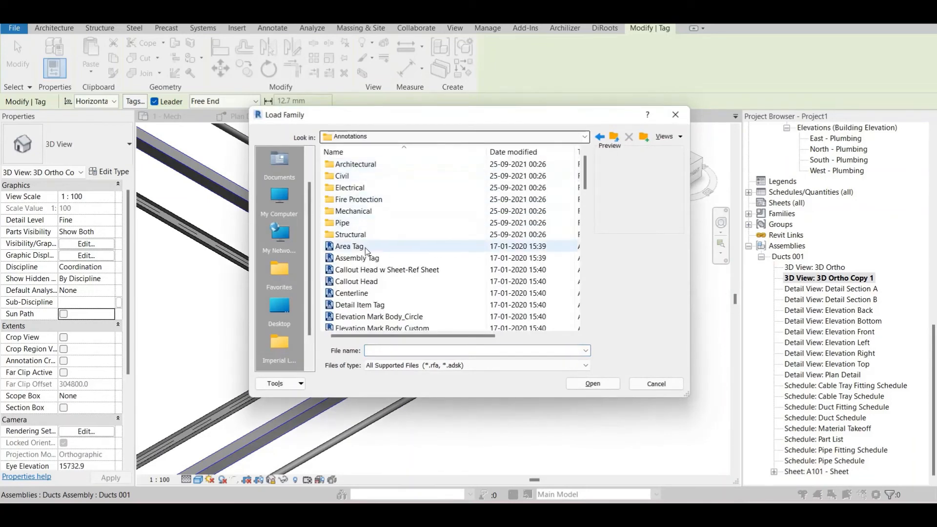
click(365, 258)
click(592, 383)
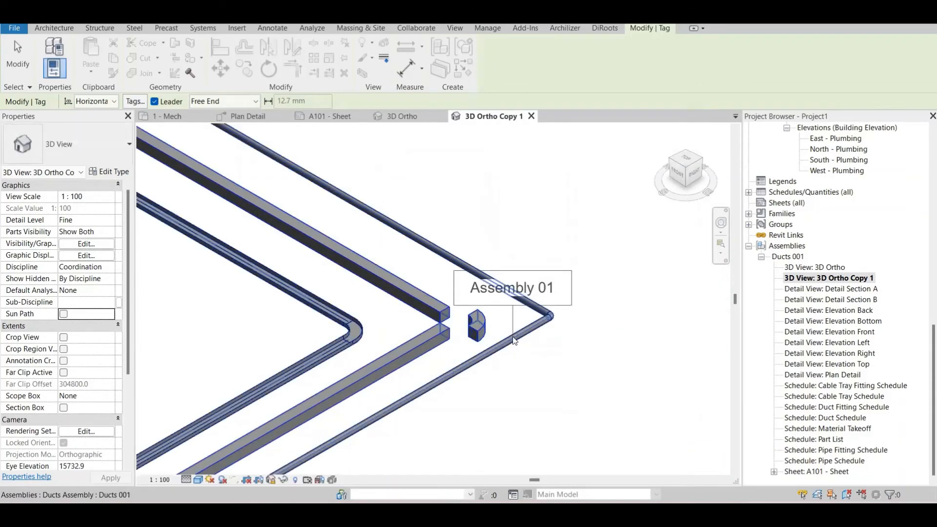
click(600, 373)
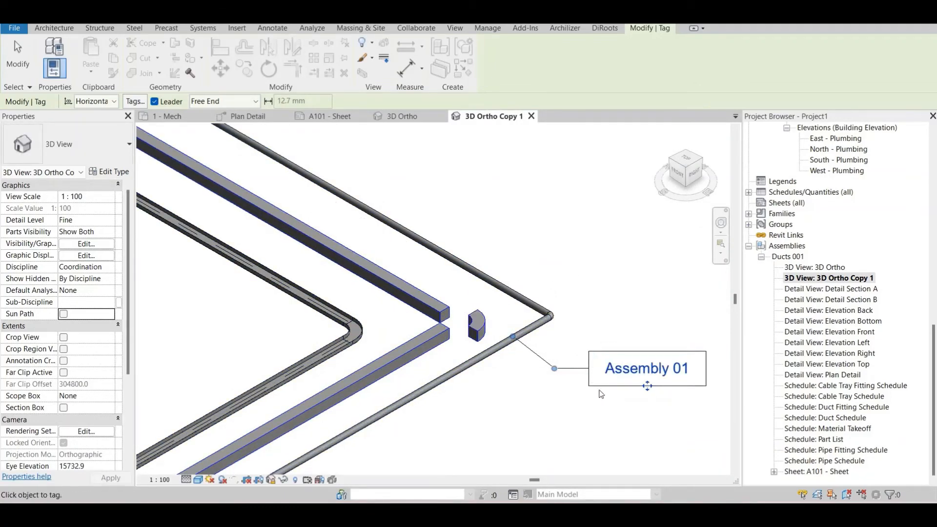
Examine the Type Mark in the type properties of the Ducts 001 assembly.
click(110, 171)
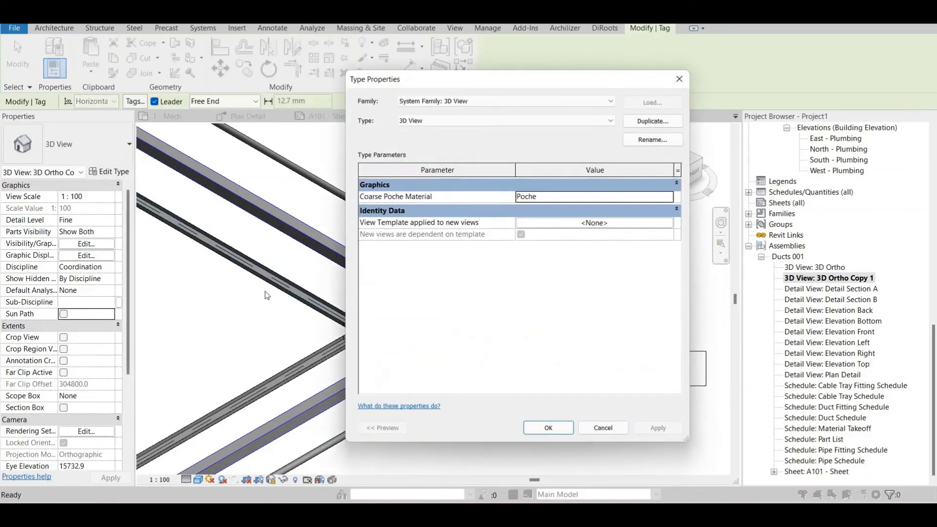
click(680, 79)
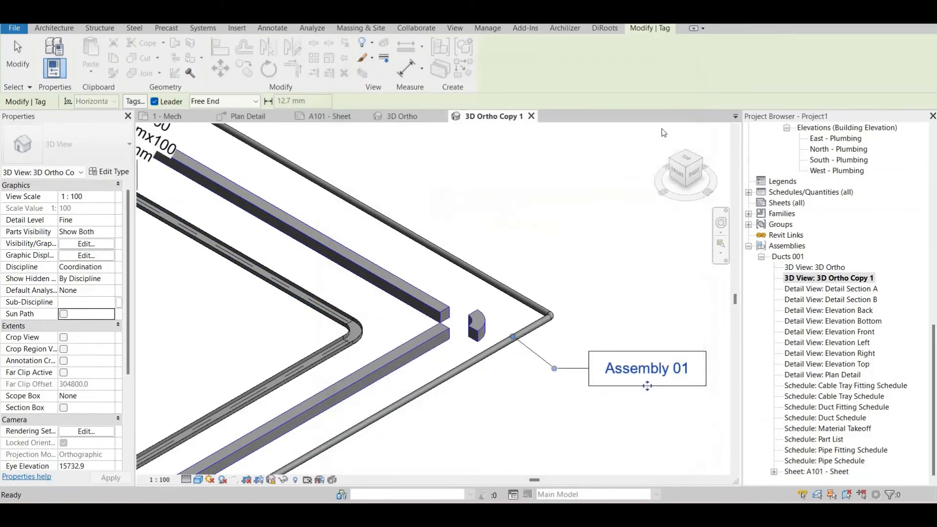
click(598, 253)
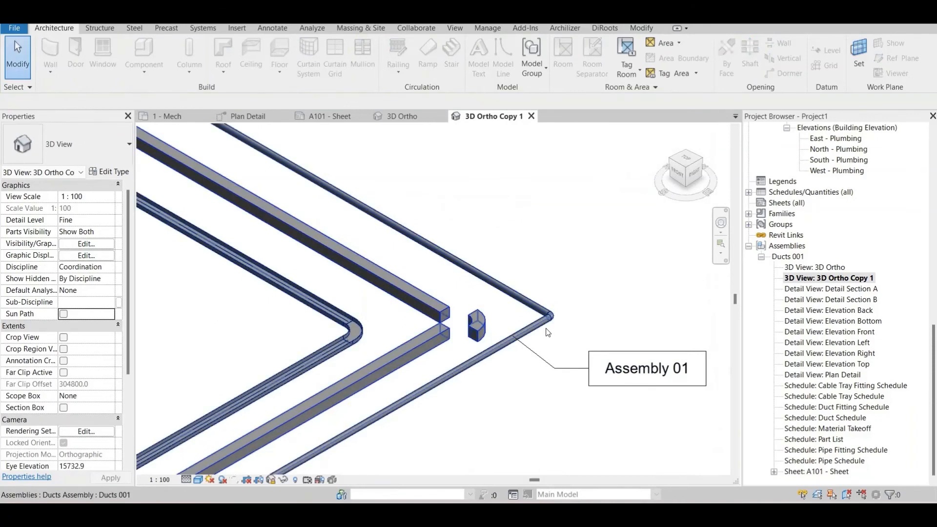
click(224, 194)
click(111, 173)
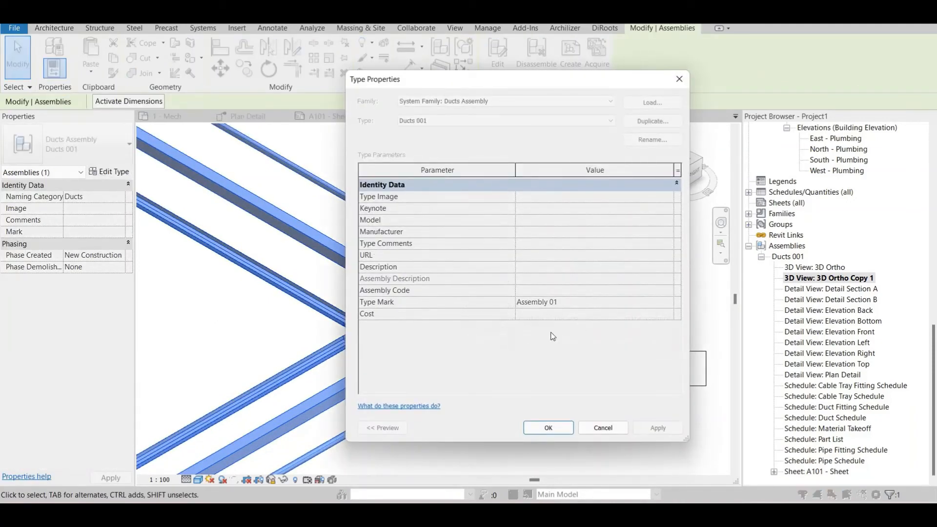
click(603, 428)
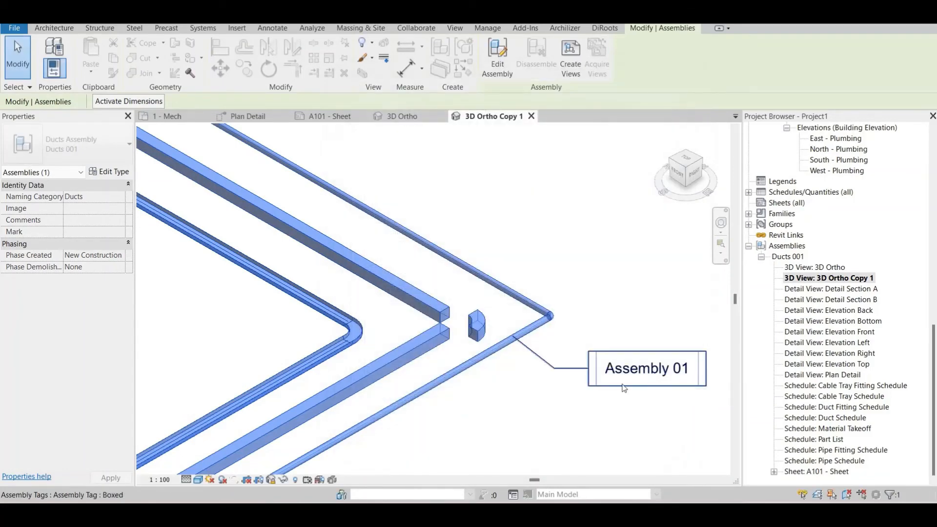
scroll(502, 342, down, 3)
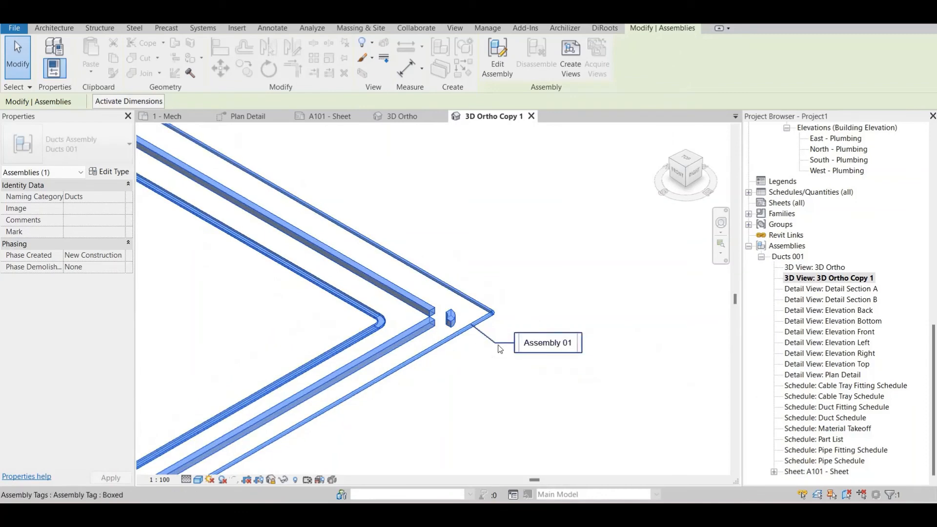
key(t)
key(g)
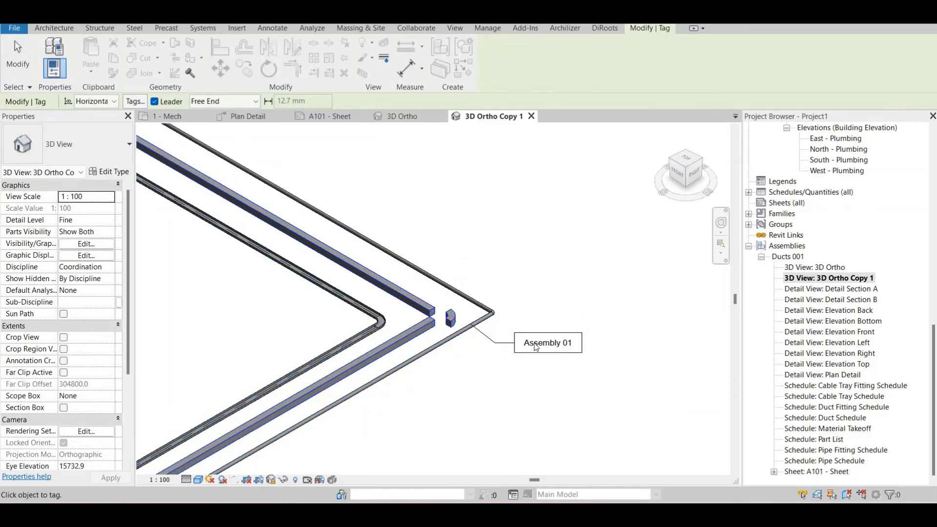
key(Escape)
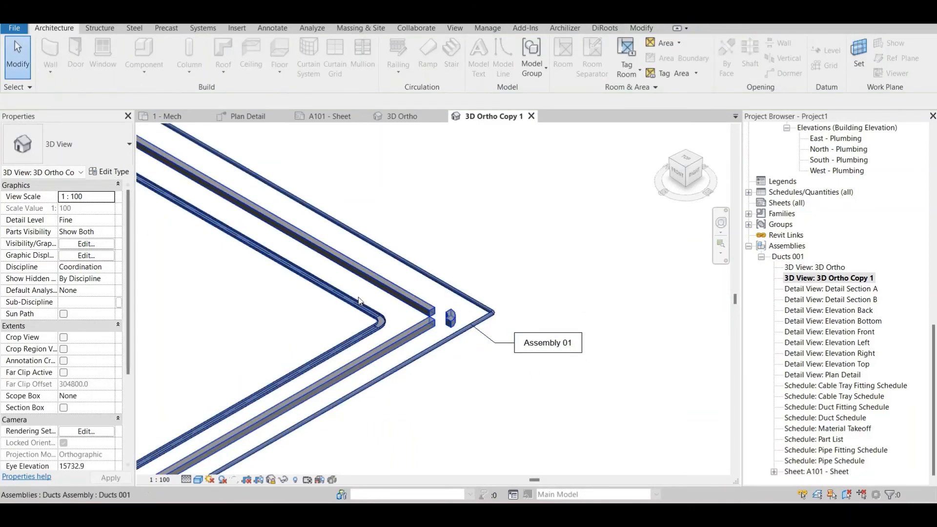
scroll(485, 337, up, 3)
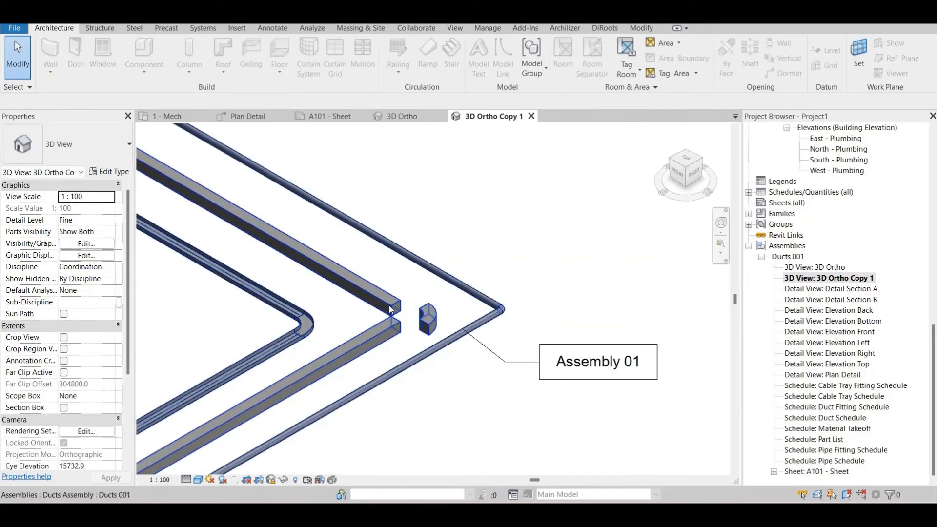
scroll(399, 307, down, 8)
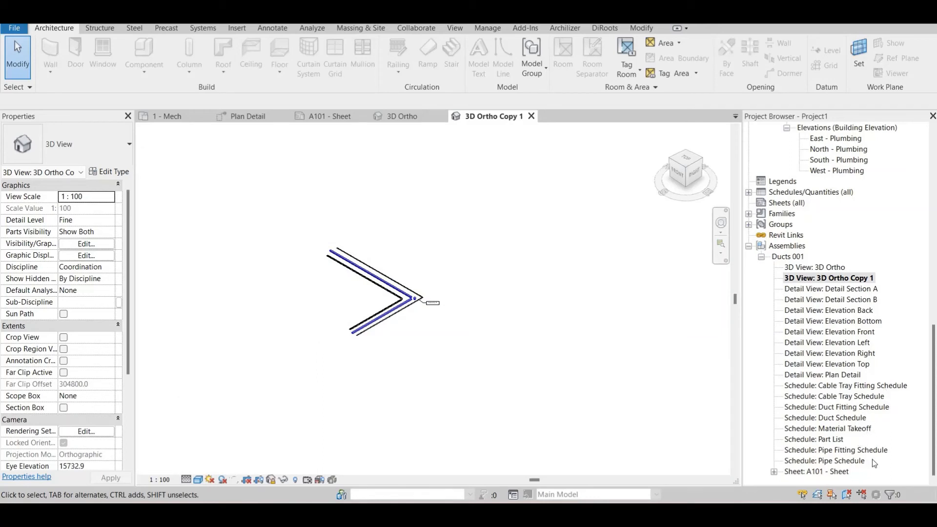
Place the Part List schedule on the A101 sheet, between the 3D Ortho viewport and the title block.
click(836, 440)
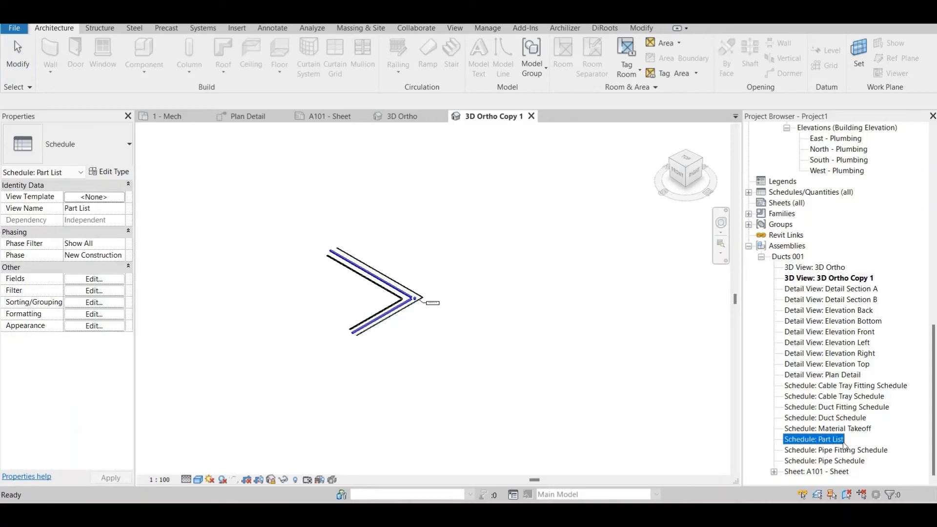
scroll(678, 405, down, 3)
scroll(649, 398, down, 2)
click(486, 341)
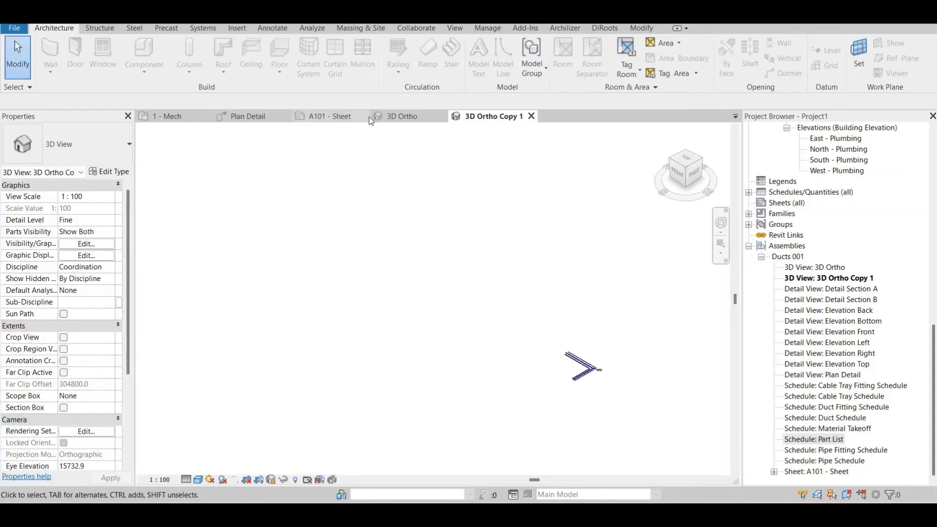
click(351, 115)
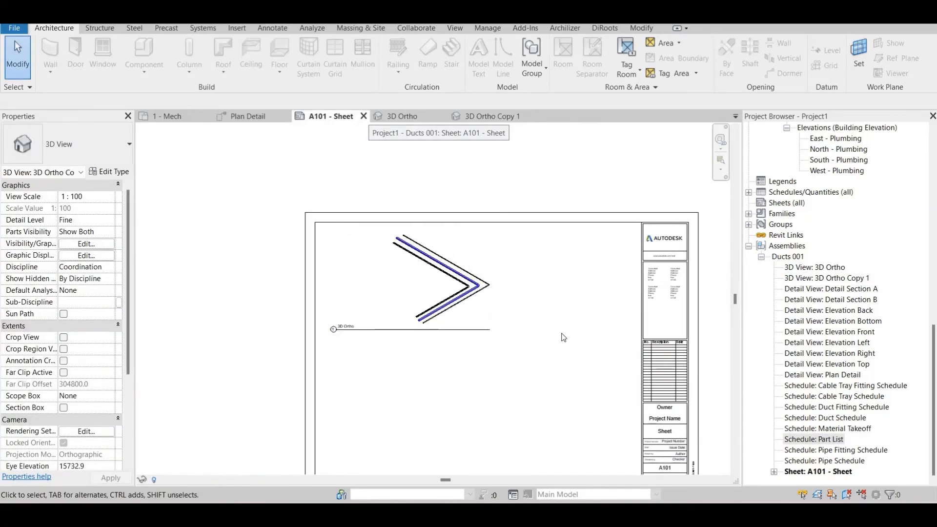
click(830, 442)
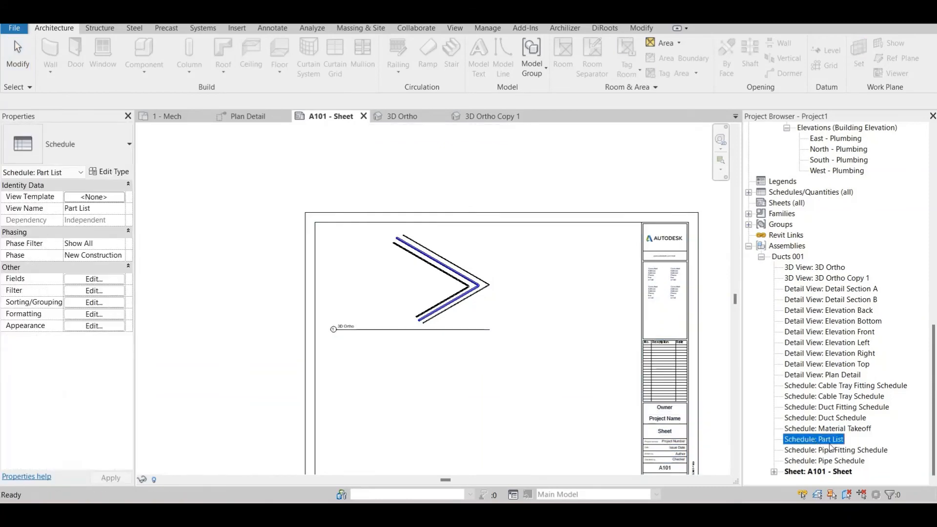
drag(830, 447, 583, 312)
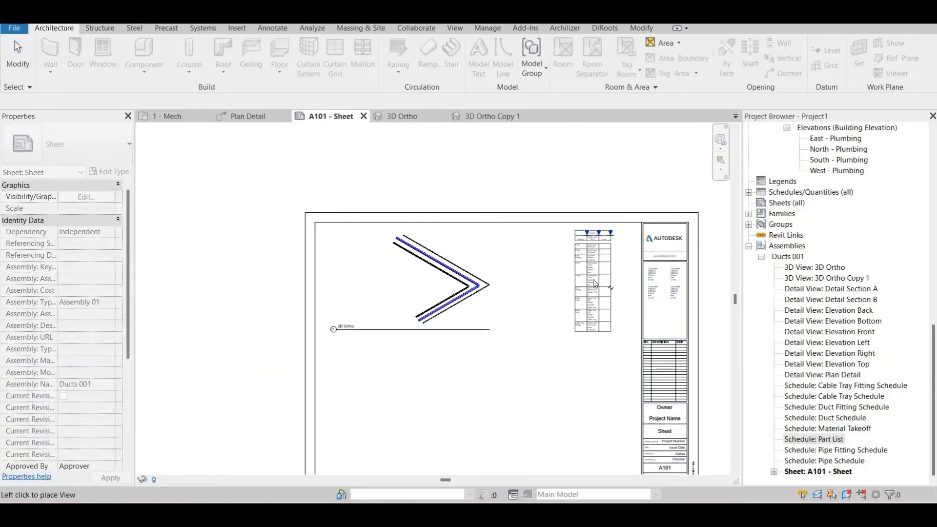
scroll(594, 283, up, 2)
click(609, 284)
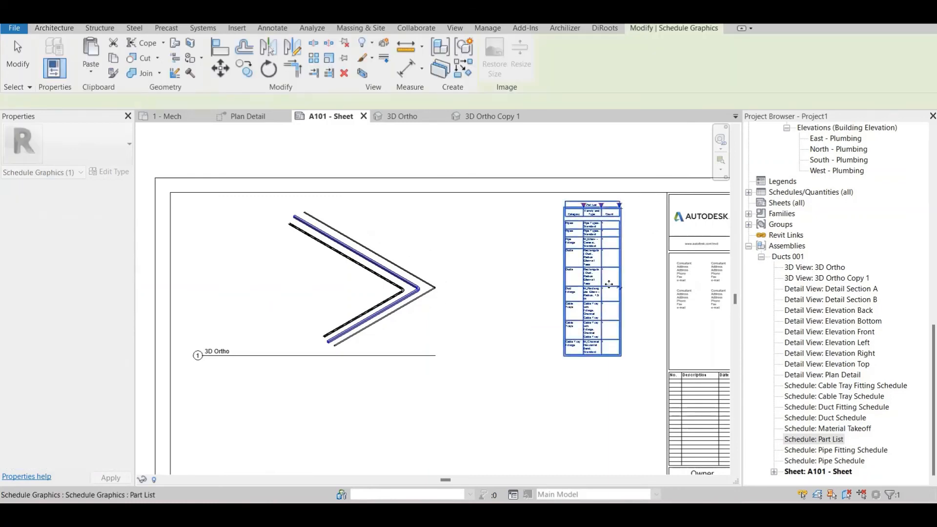
Open the Part List schedule and widen its Category and Family and Type columns to fit their text.
double_click(608, 284)
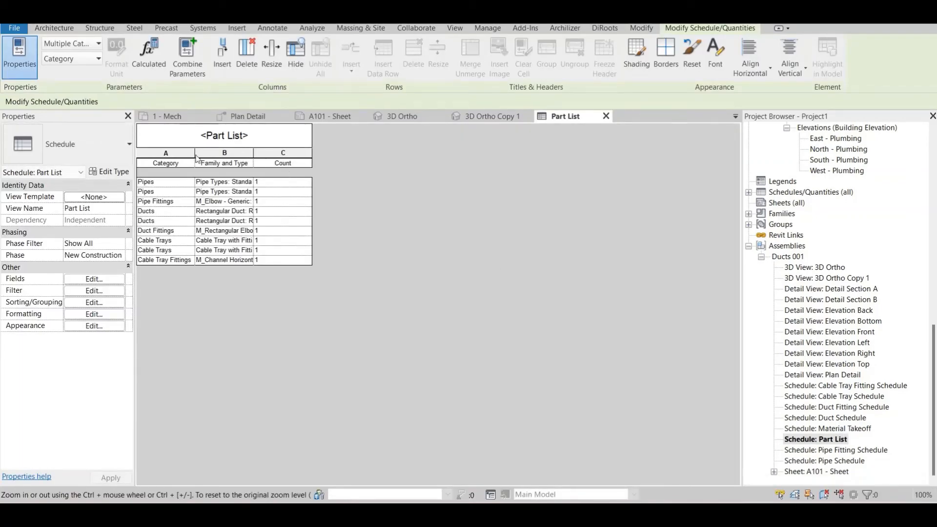
drag(195, 156, 251, 157)
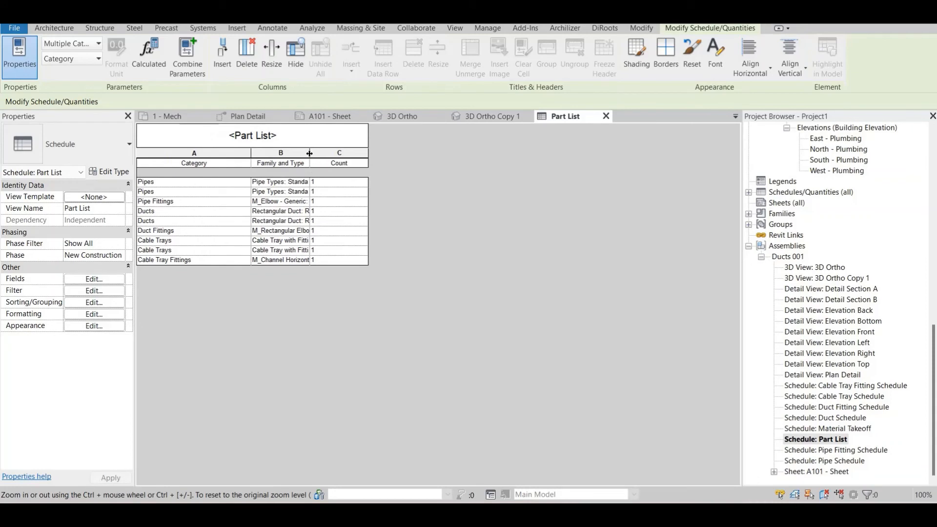
drag(309, 153, 418, 156)
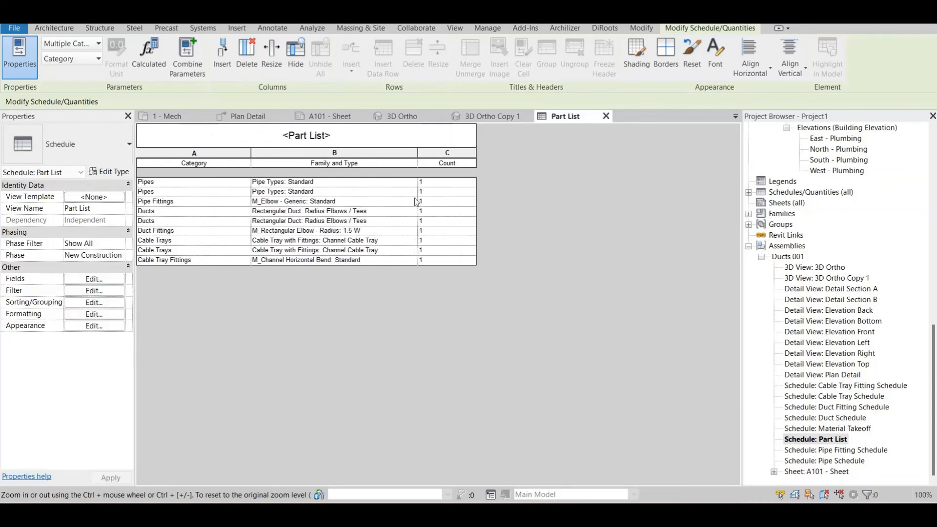
Move the Part List schedule on the A101 sheet clear of the title block.
click(332, 113)
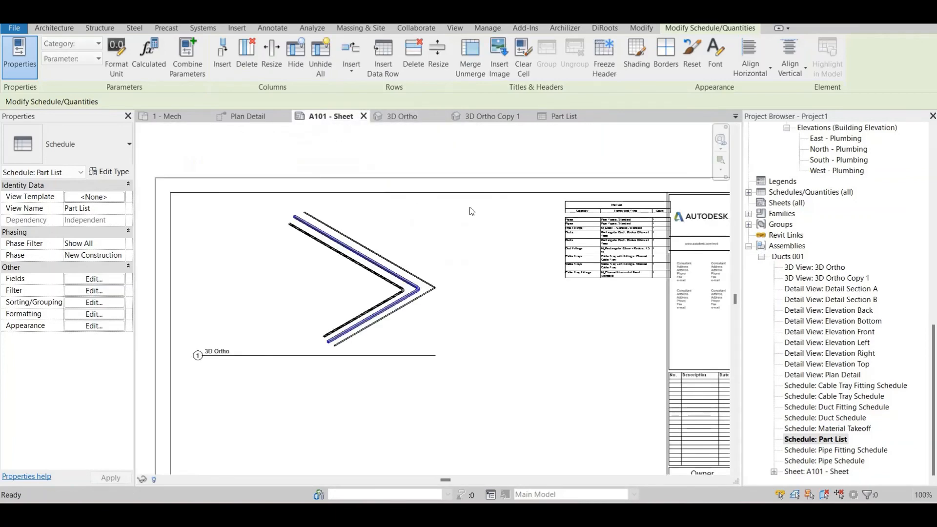
scroll(590, 243, up, 3)
drag(615, 229, 583, 223)
click(643, 262)
middle_drag(642, 262, 534, 263)
scroll(408, 191, up, 2)
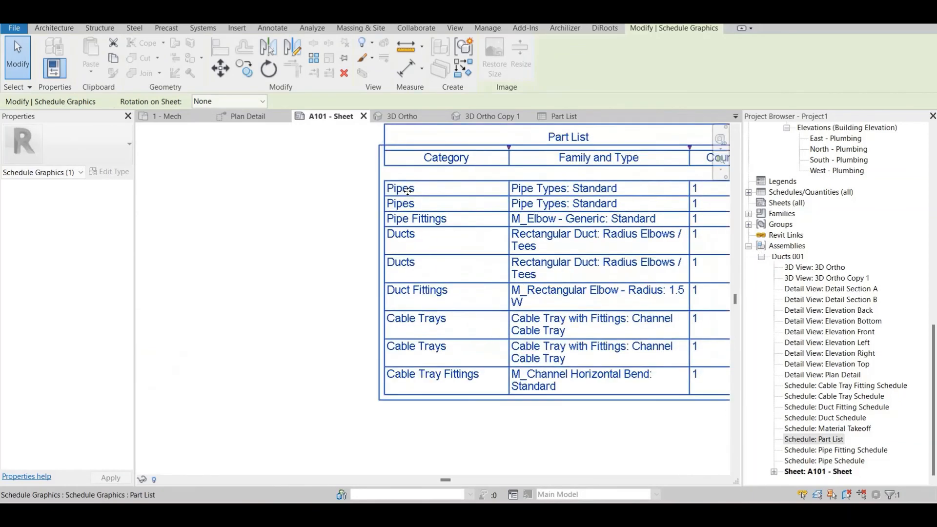
middle_drag(589, 189, 522, 206)
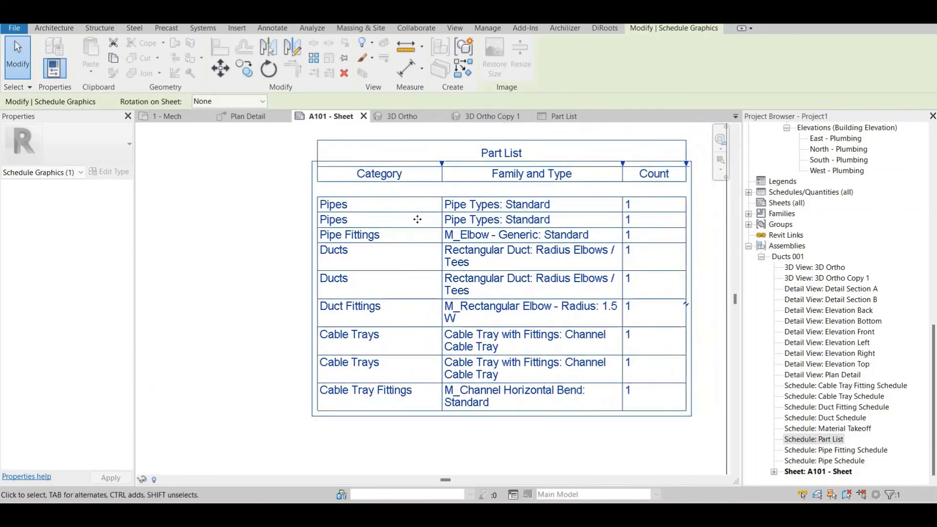
Turn off Itemize every instance in the Part List schedule's sorting and grouping settings.
double_click(414, 214)
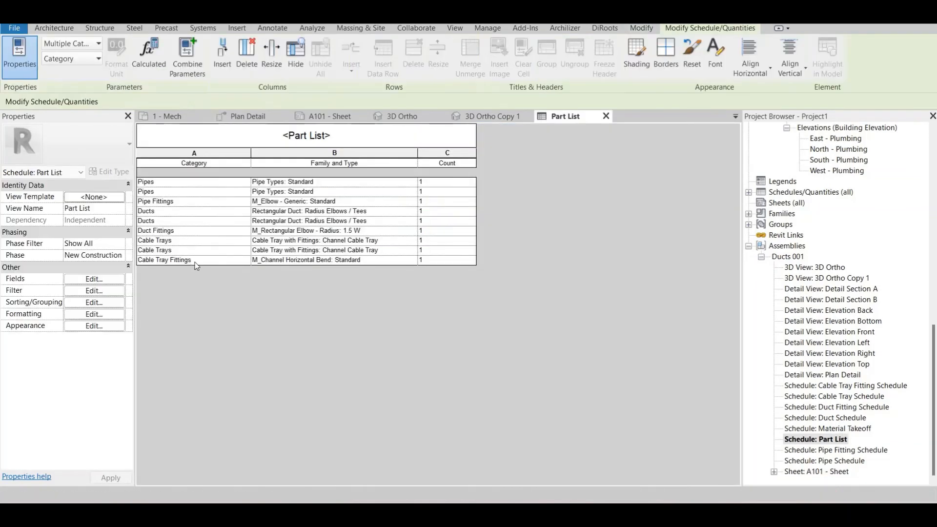
click(98, 303)
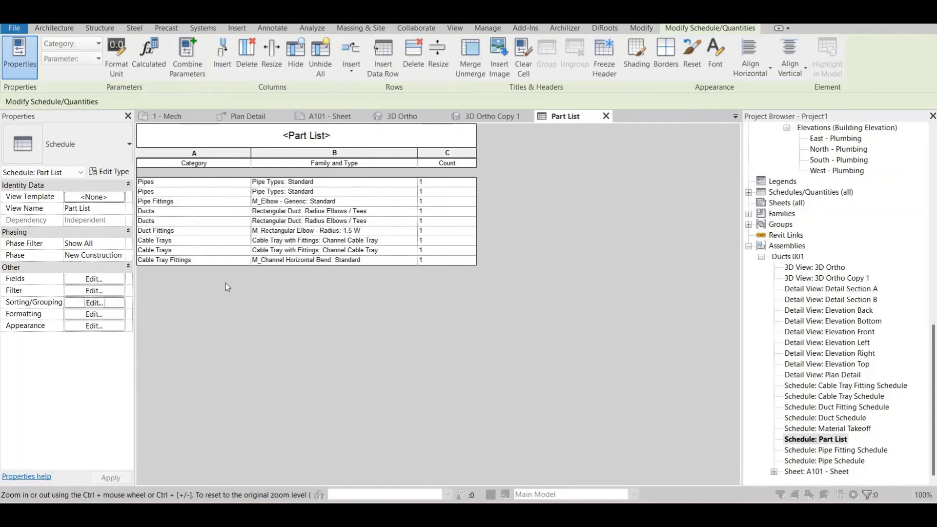
click(336, 342)
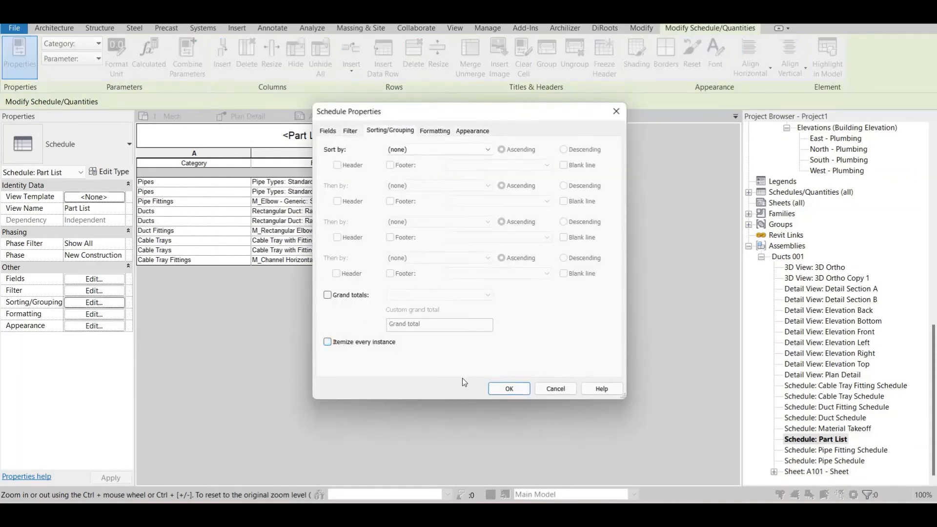
click(509, 389)
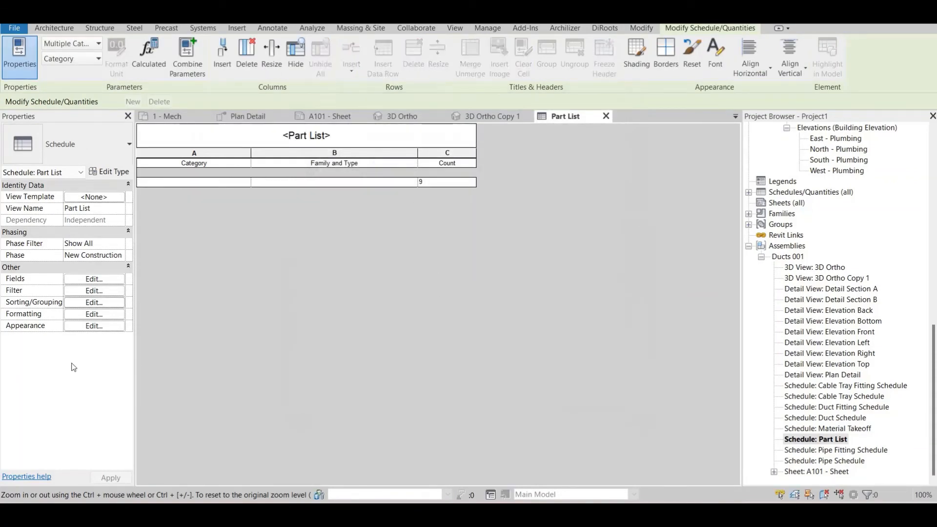
Sort the Part List schedule by Category in ascending order.
click(104, 305)
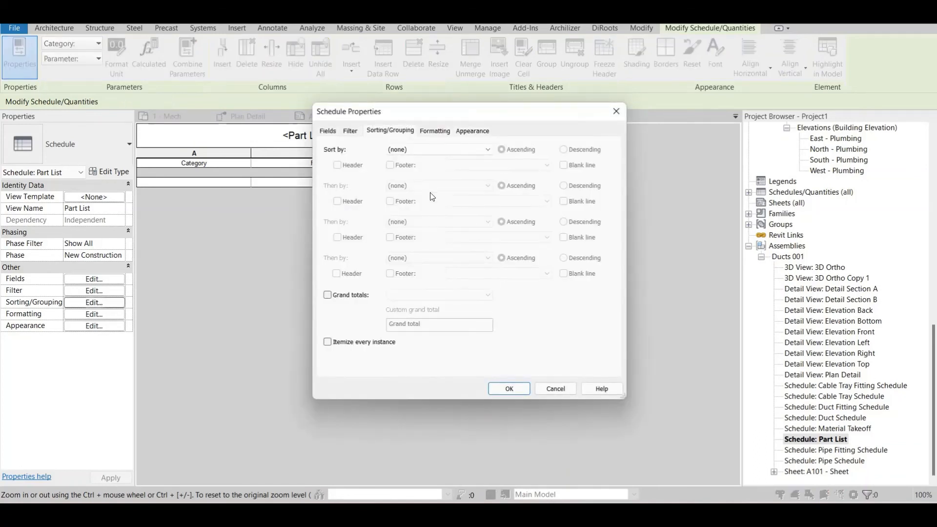
click(433, 148)
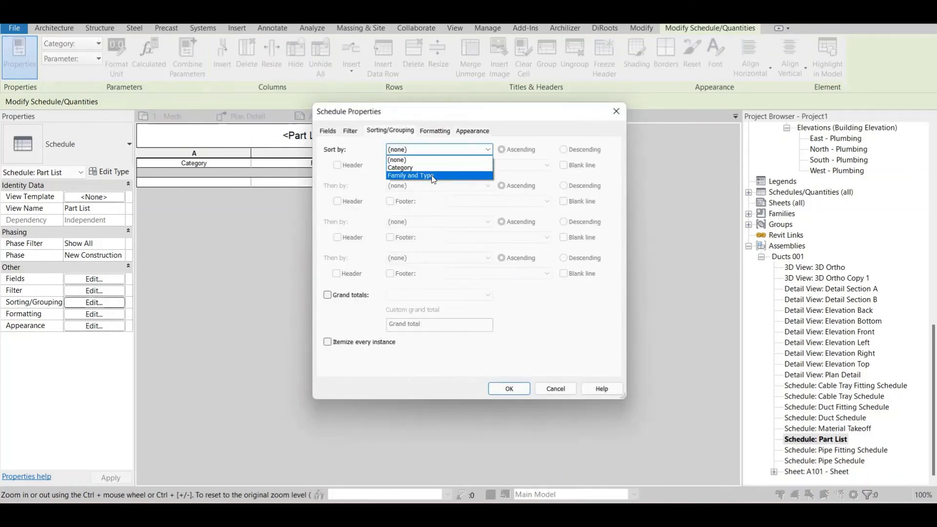
click(434, 167)
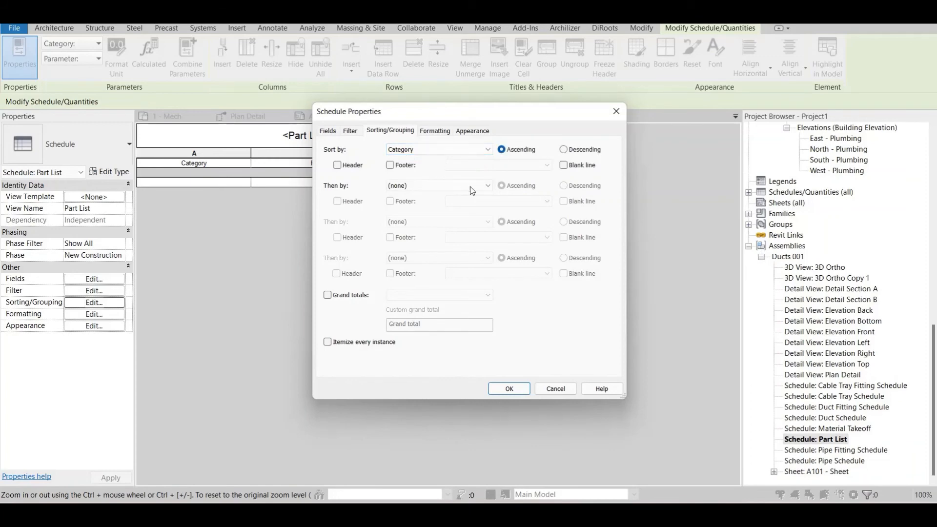
click(509, 388)
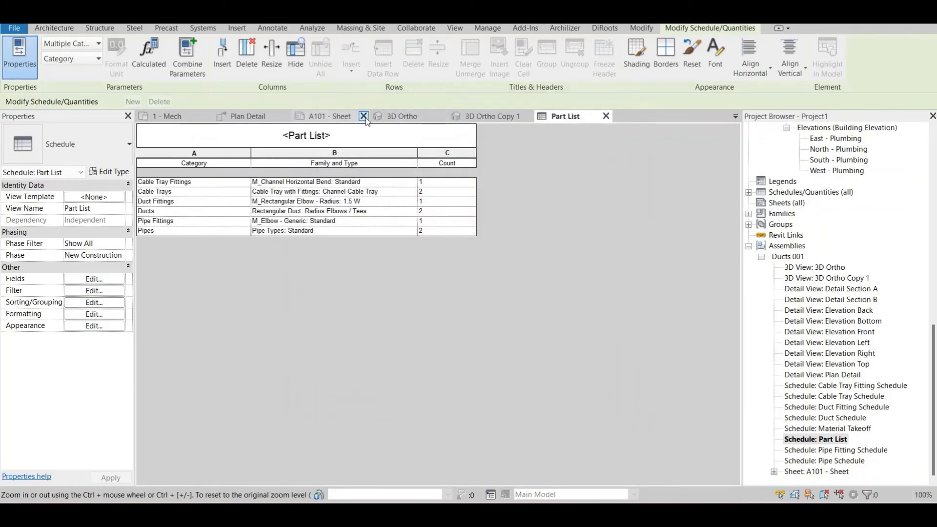
Examine the grouped Part List on the A101 sheet and select the 3D Ortho viewport.
click(332, 116)
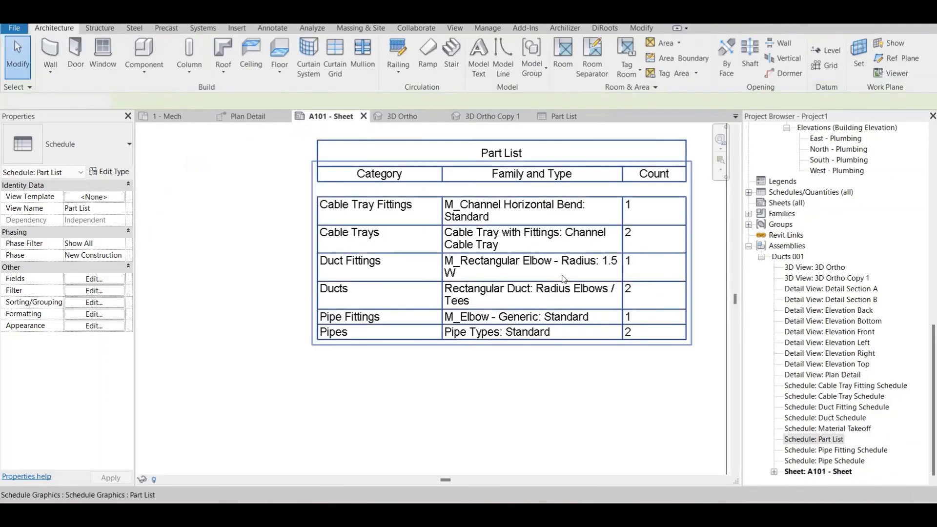
scroll(573, 230, up, 1)
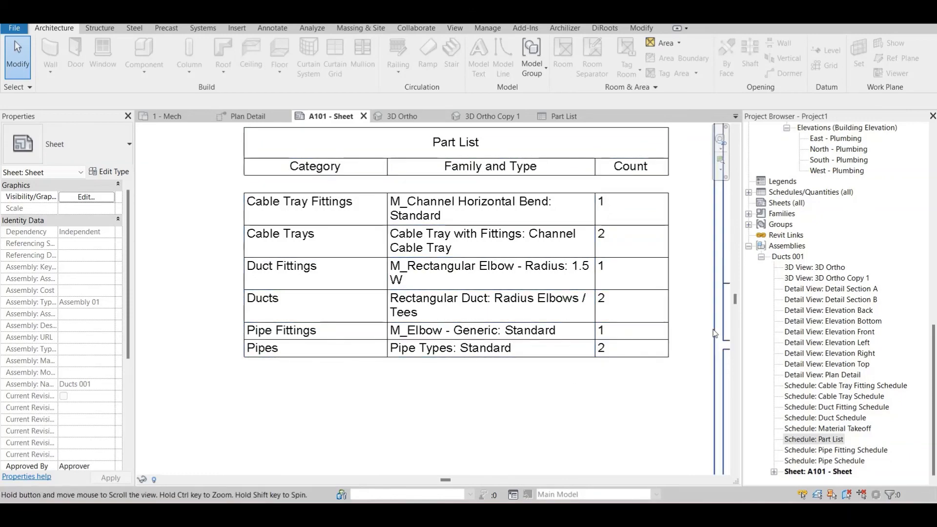
scroll(651, 307, down, 5)
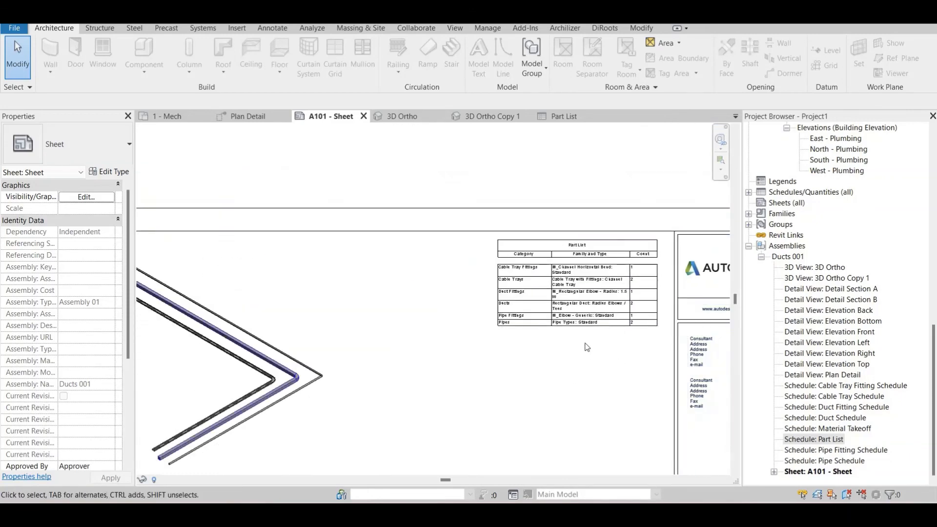
scroll(592, 320, up, 5)
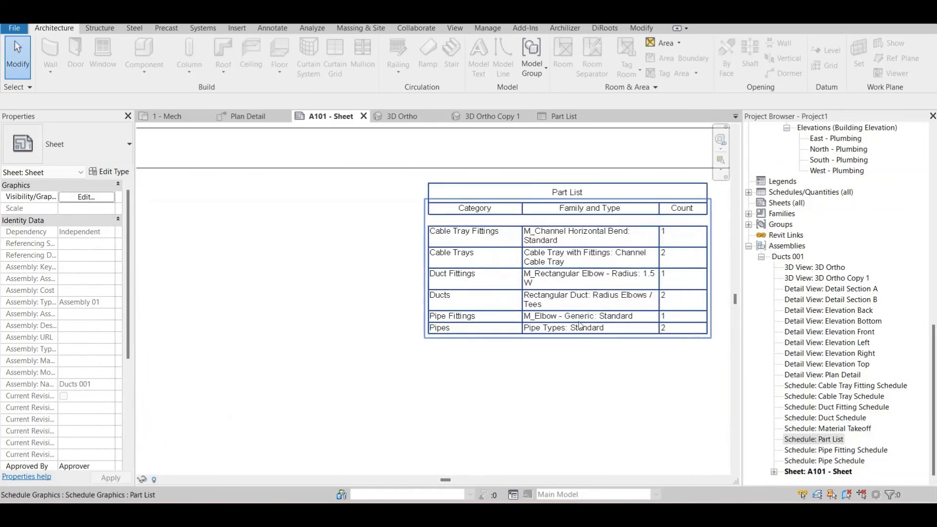
scroll(579, 276, down, 5)
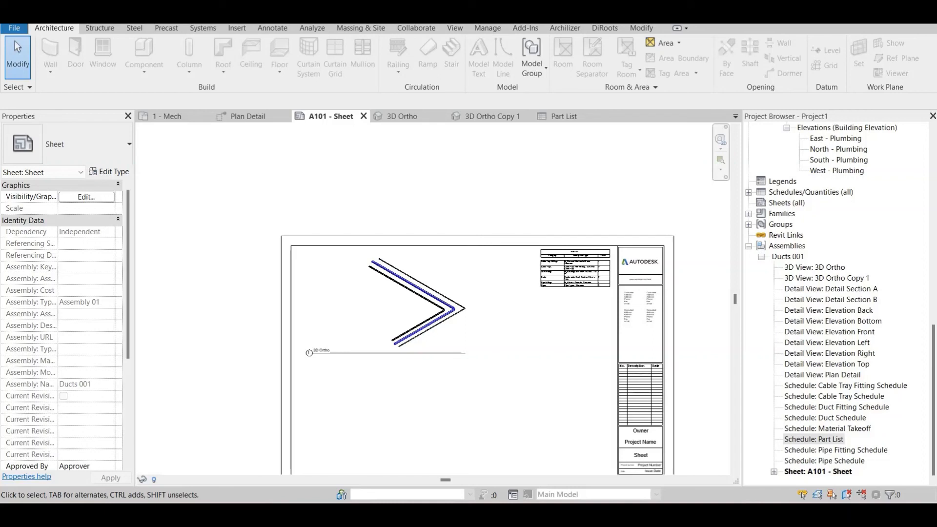
click(398, 306)
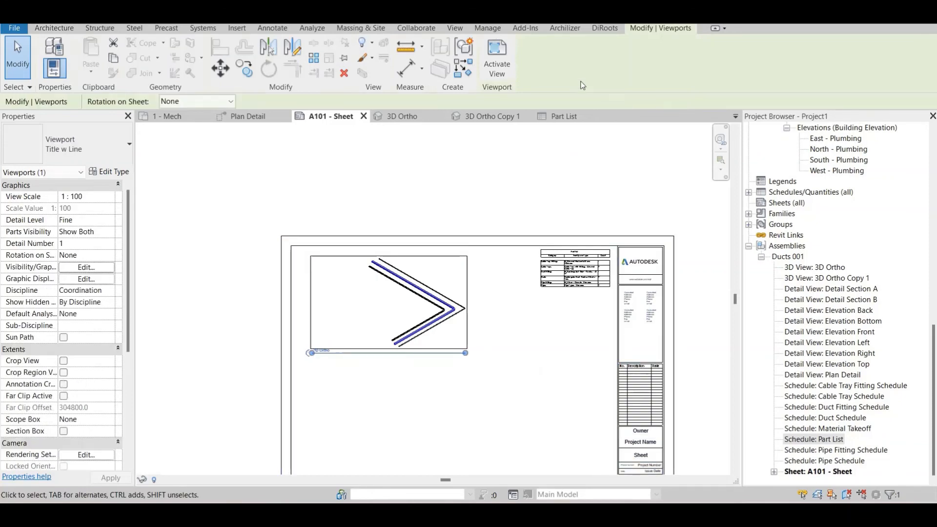